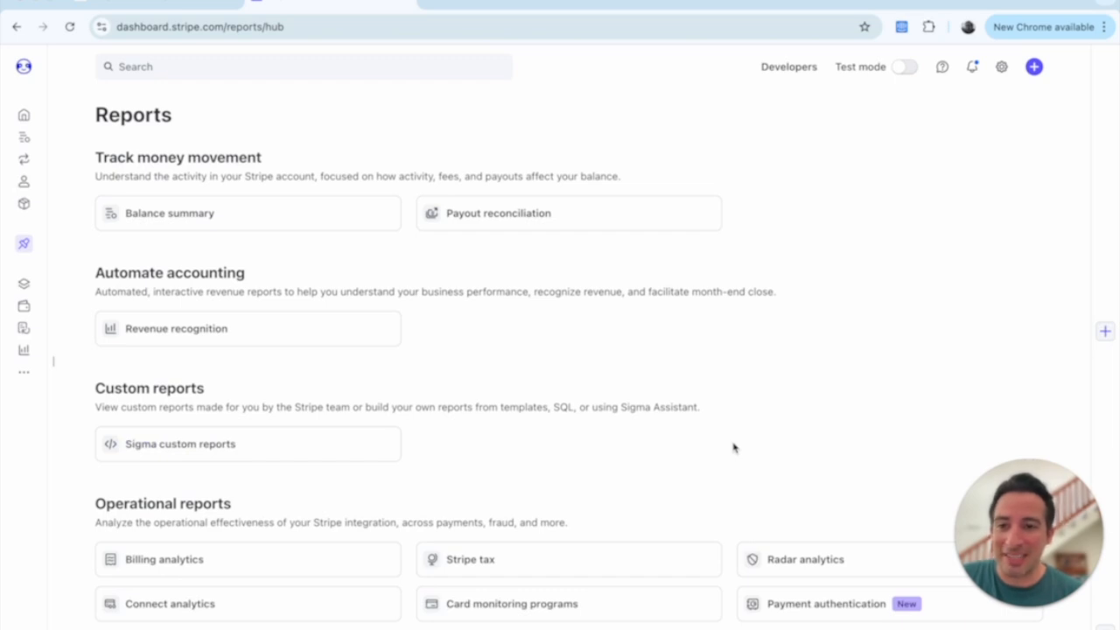
Open Sigma custom reports and check the per-charge fee pricing, then return to the trial offer
click(231, 453)
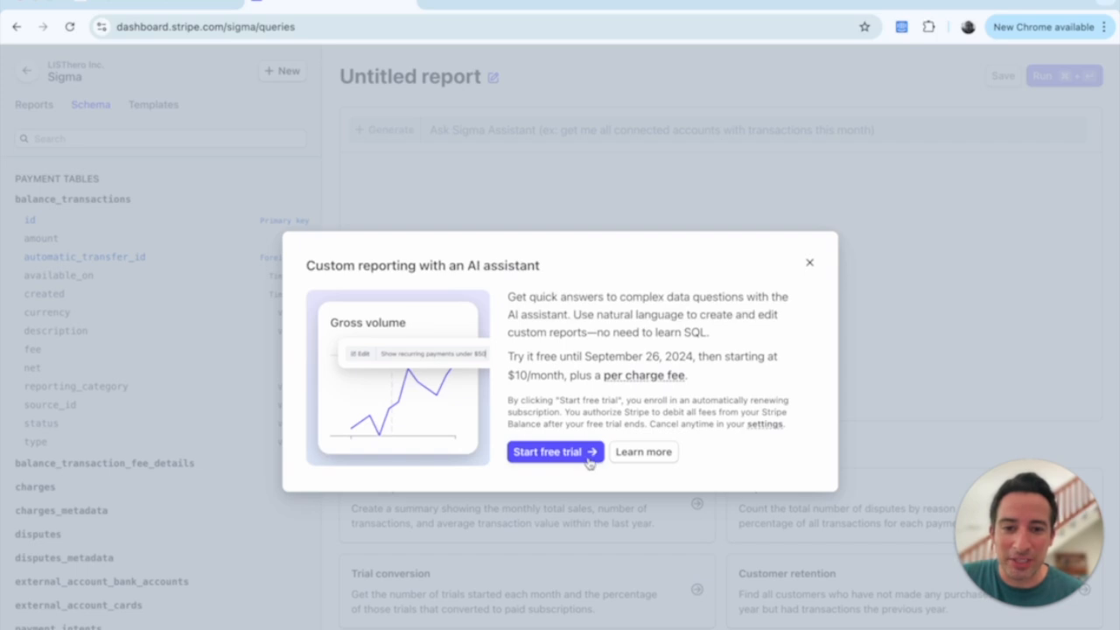
click(648, 379)
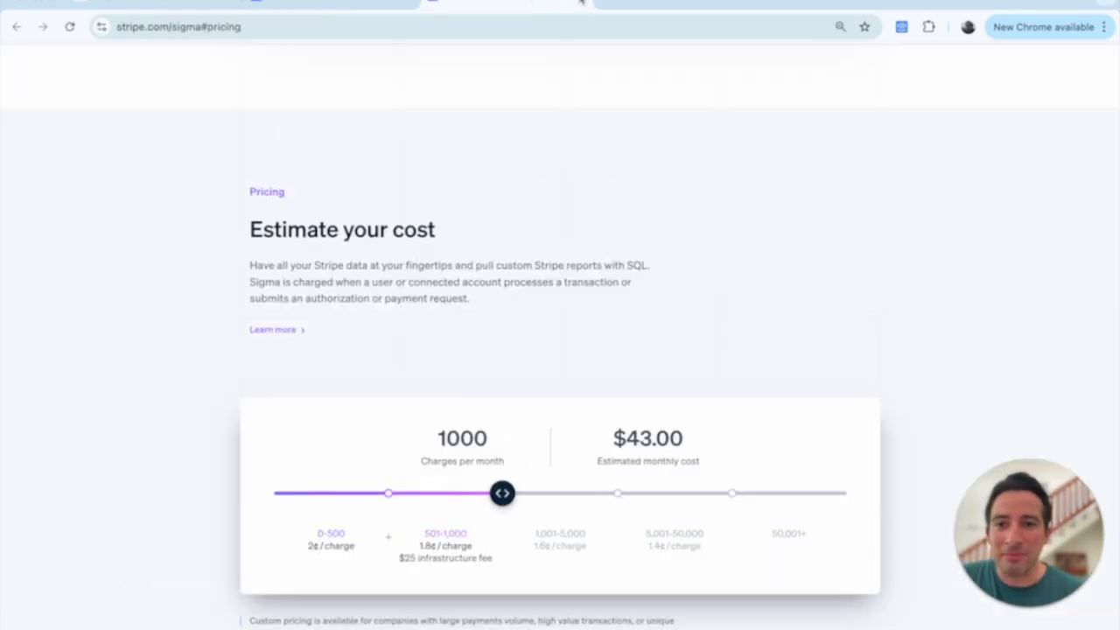
click(486, 3)
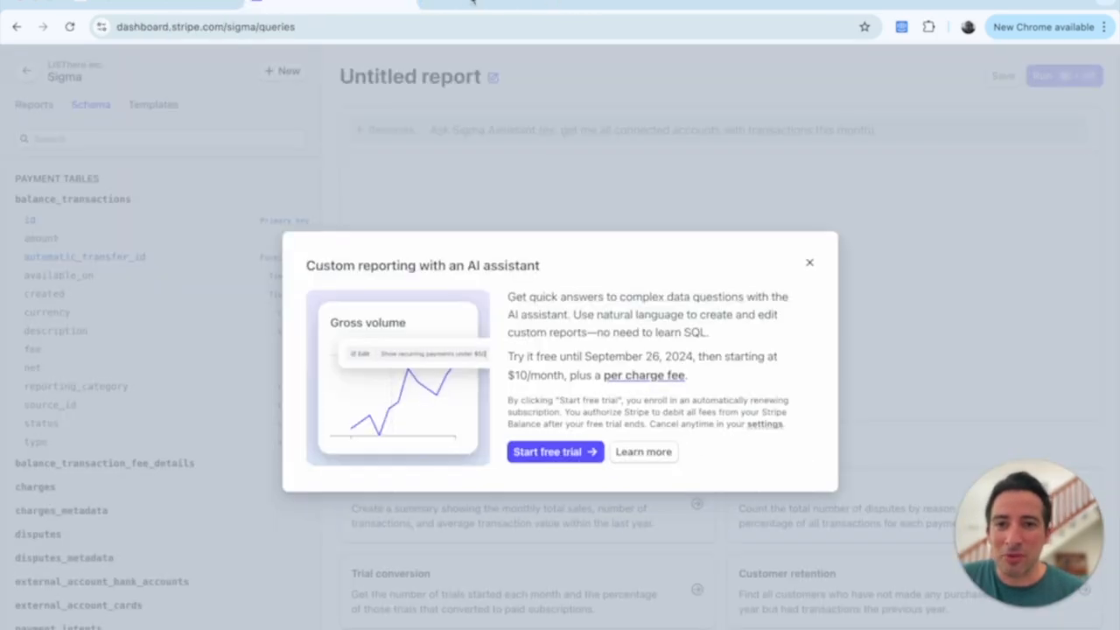
Search Google in a new tab for "stripe cancellation report" and look through the results
click(432, 2)
text(goo)
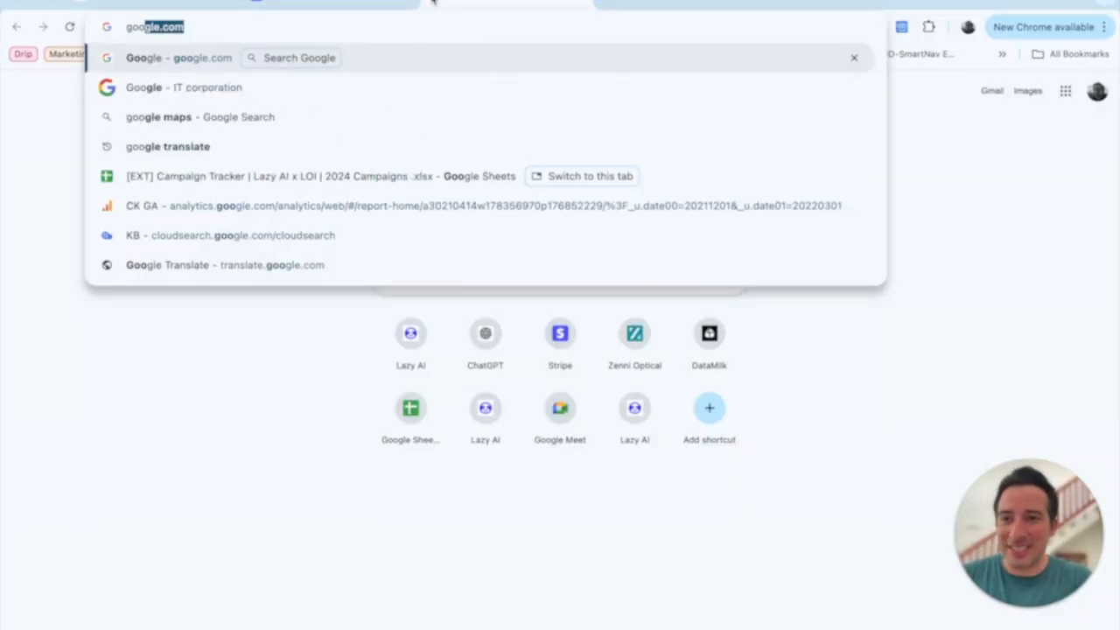
key(Tab)
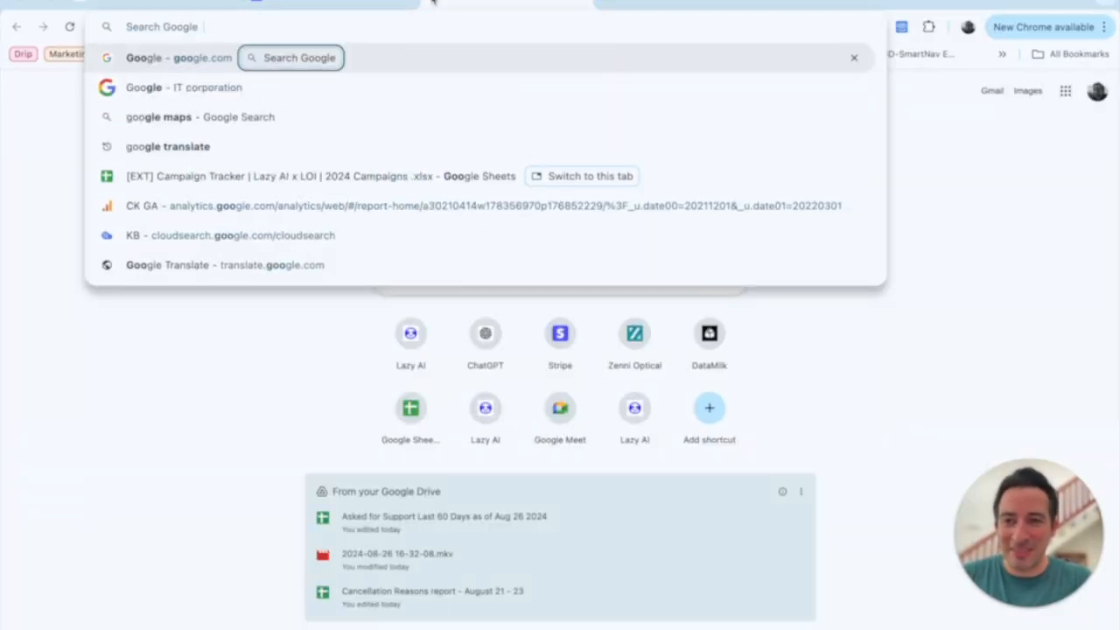
text(stripe cancellation report)
key(Return)
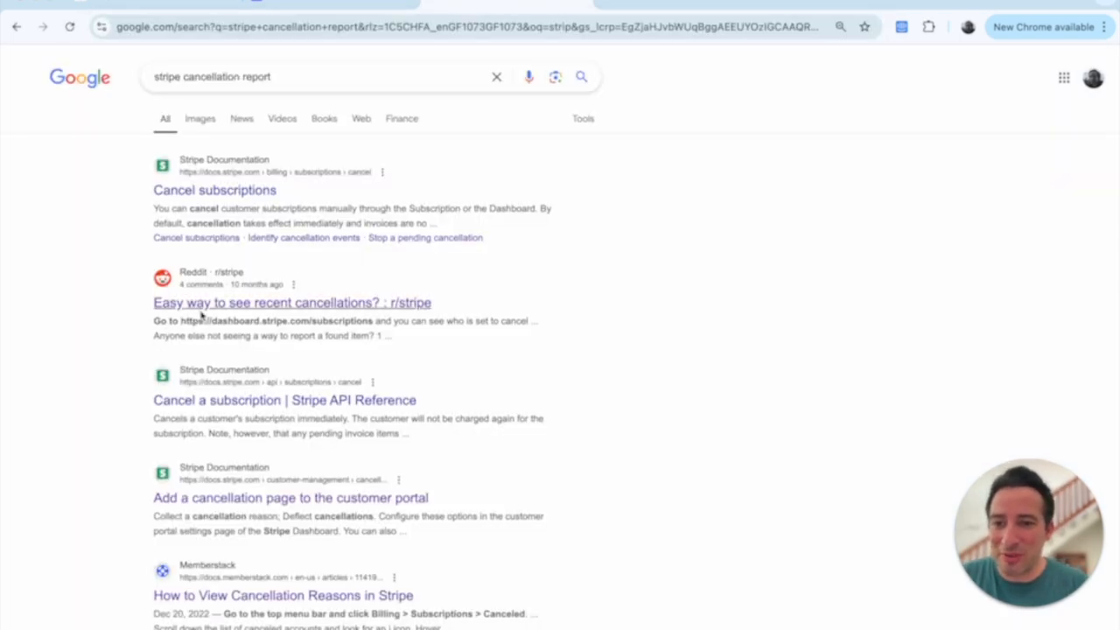
scroll(201, 315, down, 2)
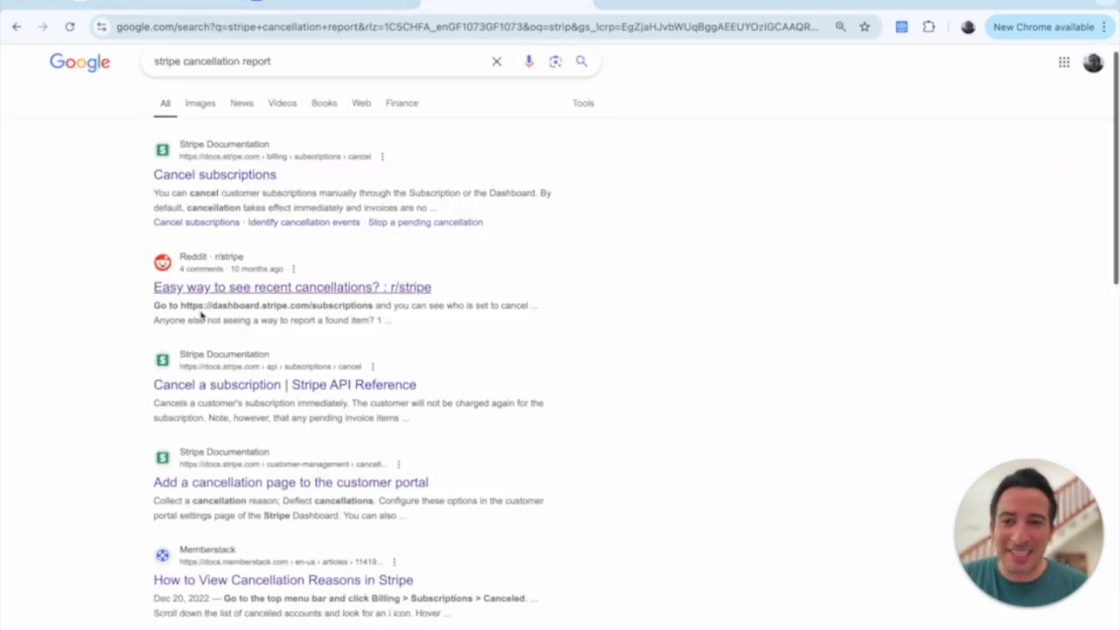
scroll(201, 313, down, 5)
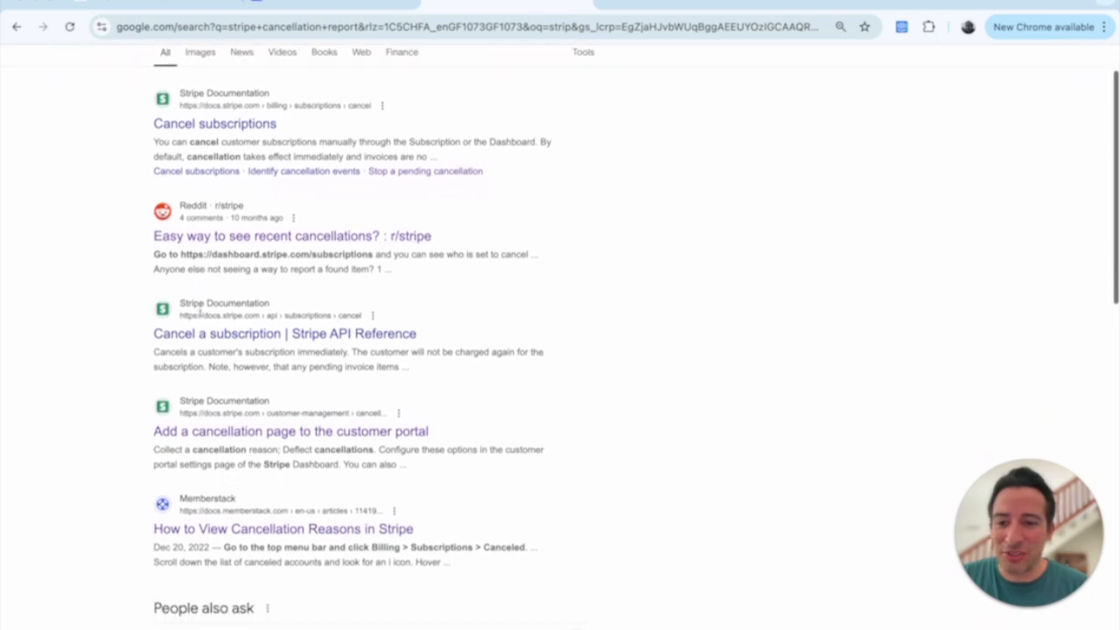
scroll(201, 316, down, 3)
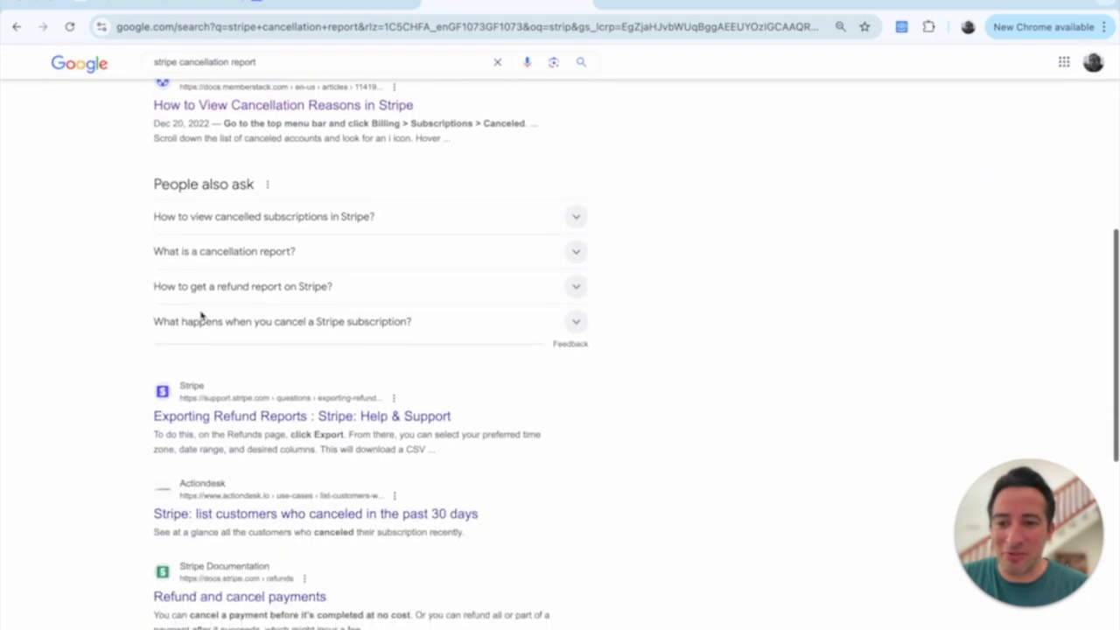
scroll(201, 316, down, 5)
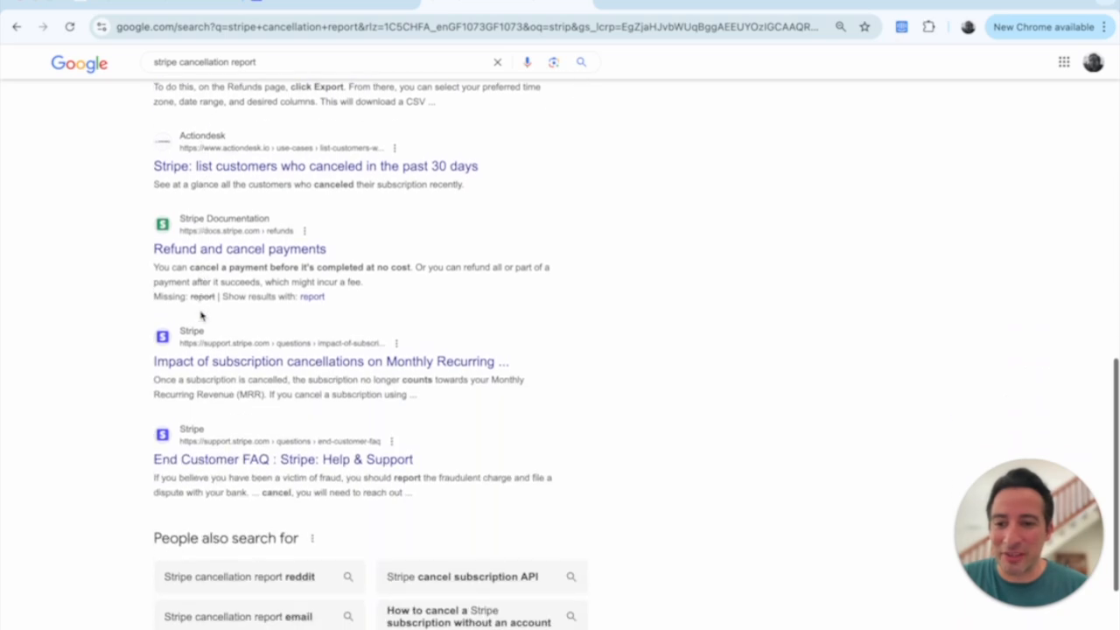
scroll(202, 315, up, 12)
scroll(201, 316, down, 1)
Change the search to "stripe cancellations report" and open Lazy AI's Stripe Cancellation Reasons Report result
click(296, 77)
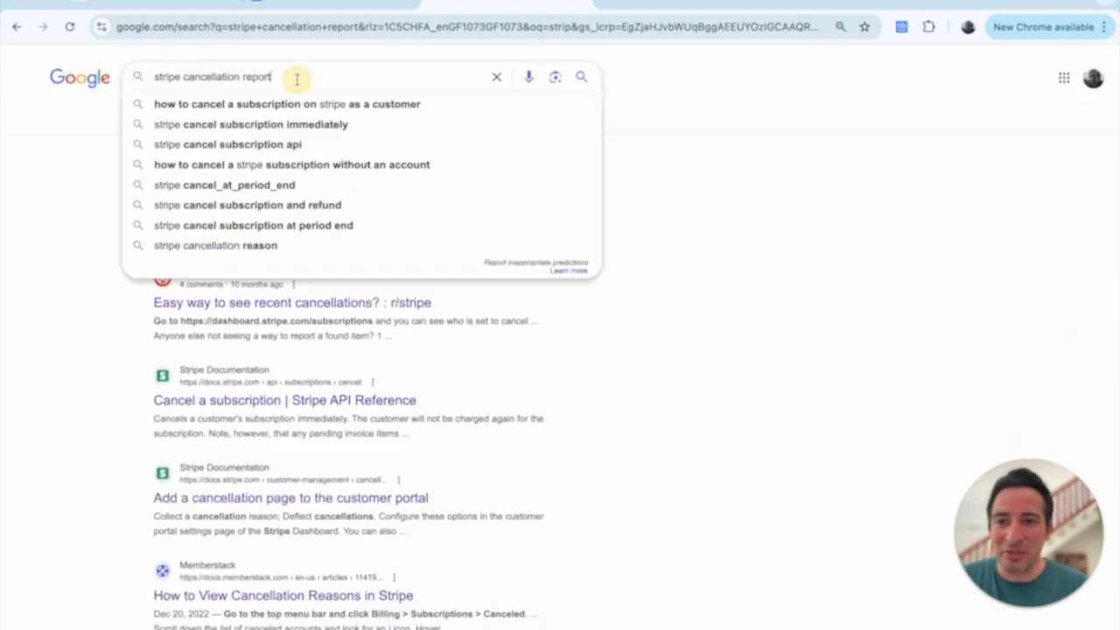
key(Return)
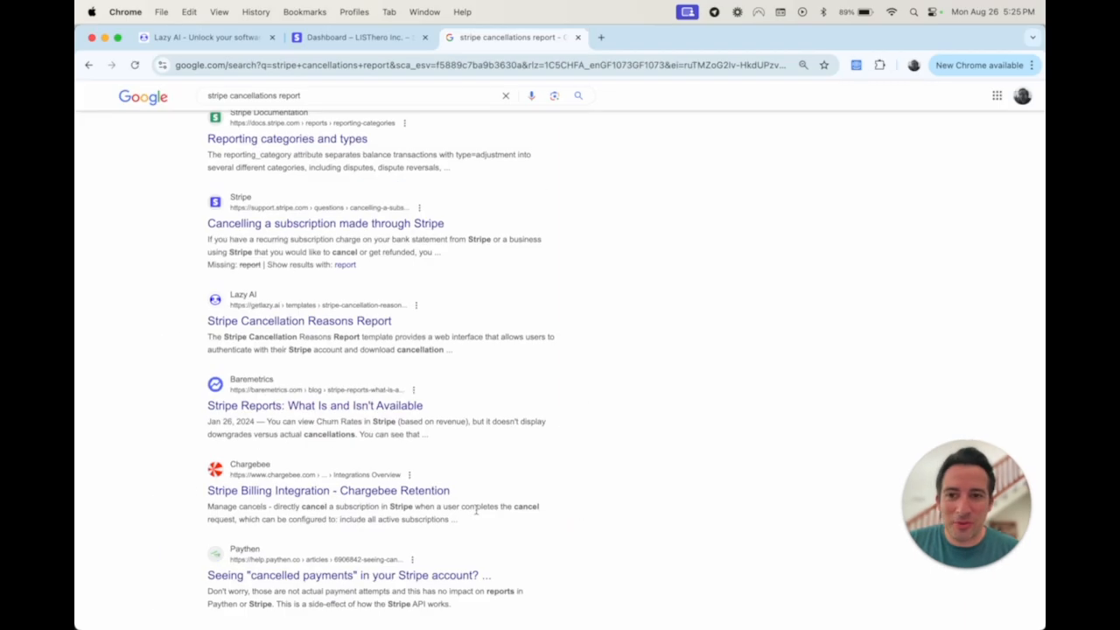
scroll(476, 509, up, 1)
scroll(476, 510, down, 4)
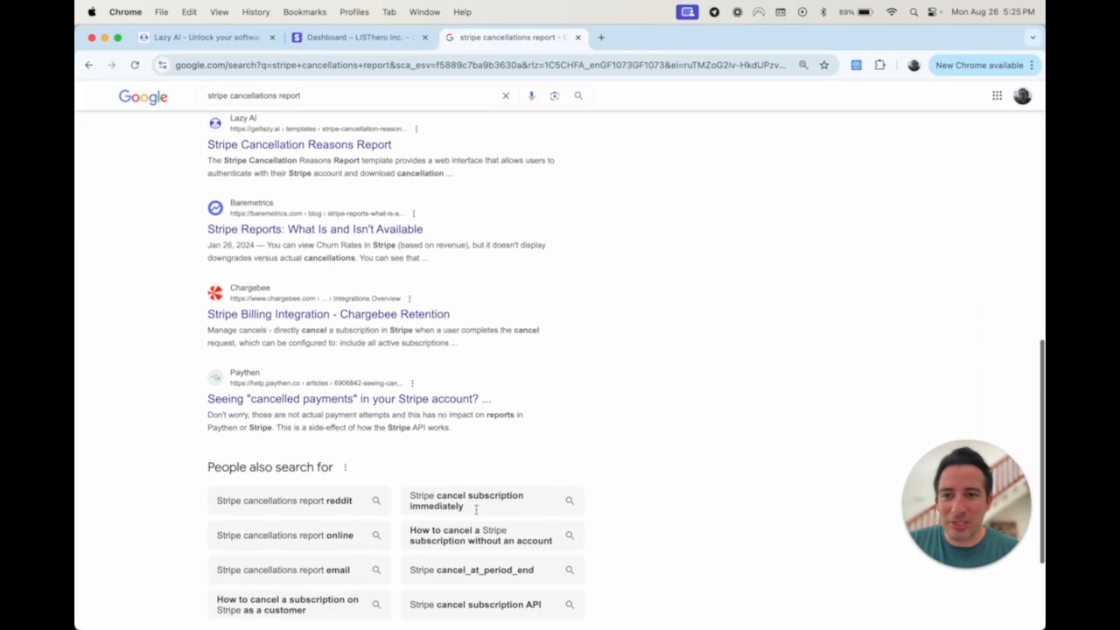
double_click(320, 94)
click(138, 175)
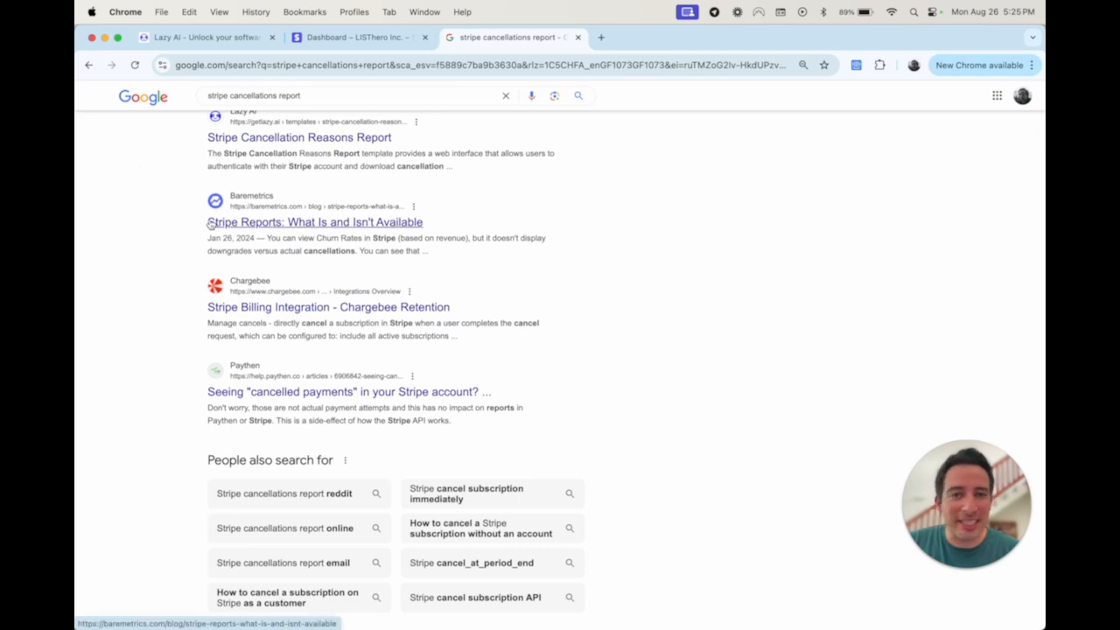
scroll(219, 225, up, 1)
click(267, 173)
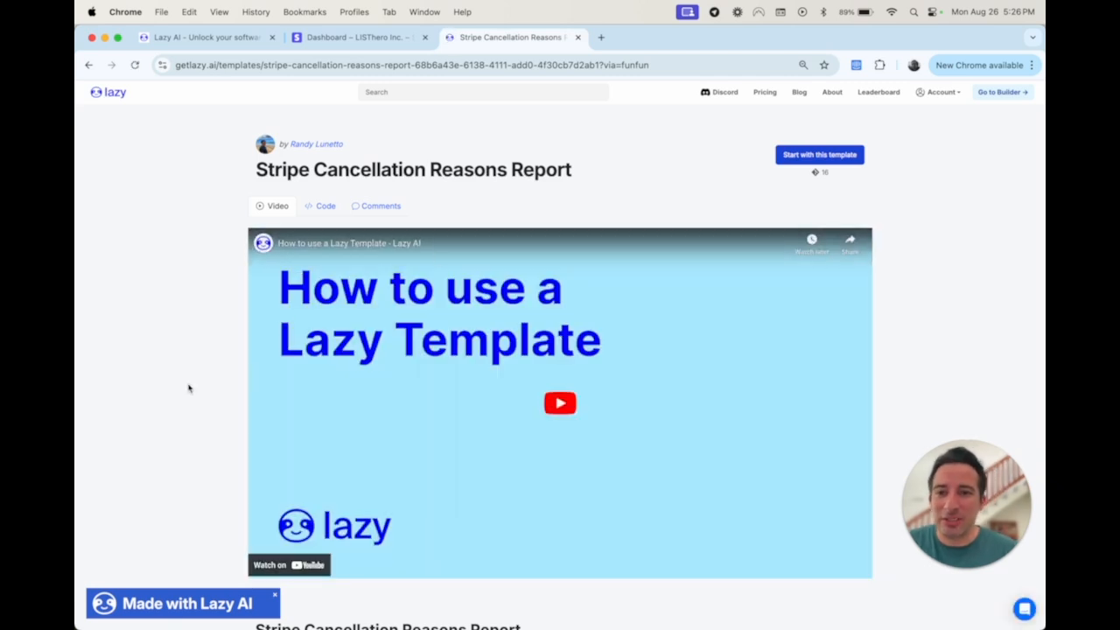
Read the template's instructions, create an app from the Stripe Cancellation Reasons Report template and run it
scroll(188, 388, down, 5)
scroll(188, 389, down, 3)
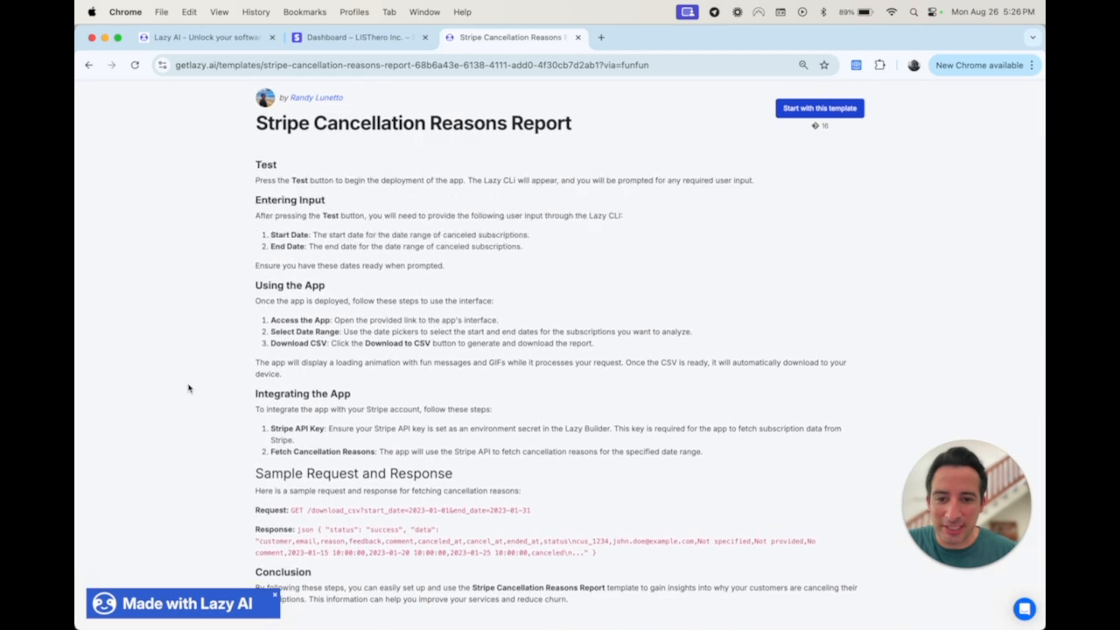
scroll(188, 389, up, 10)
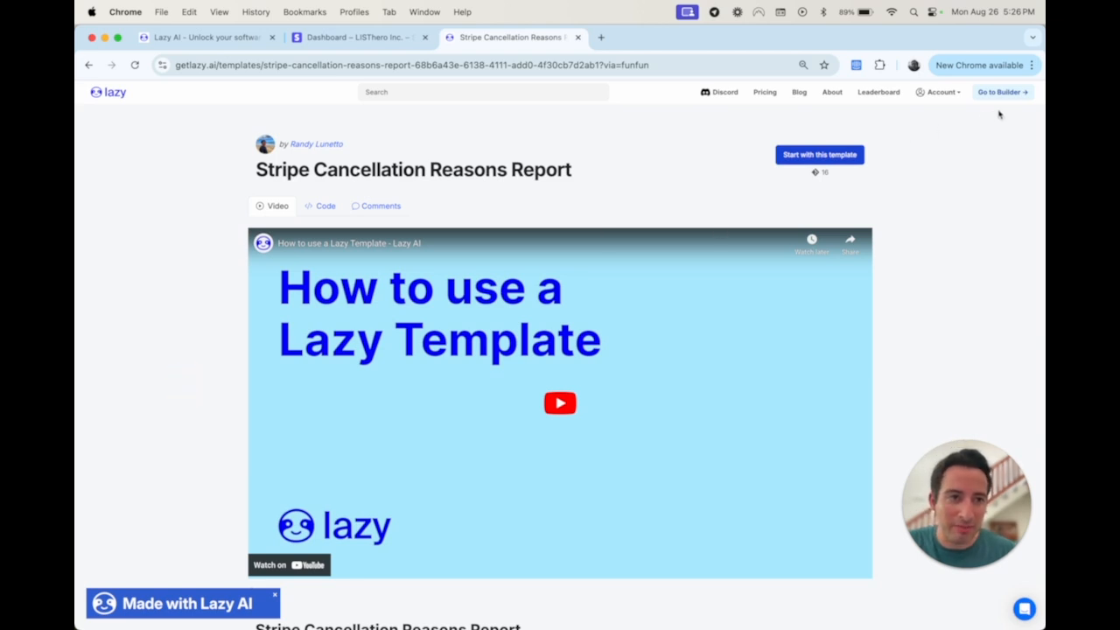
click(810, 156)
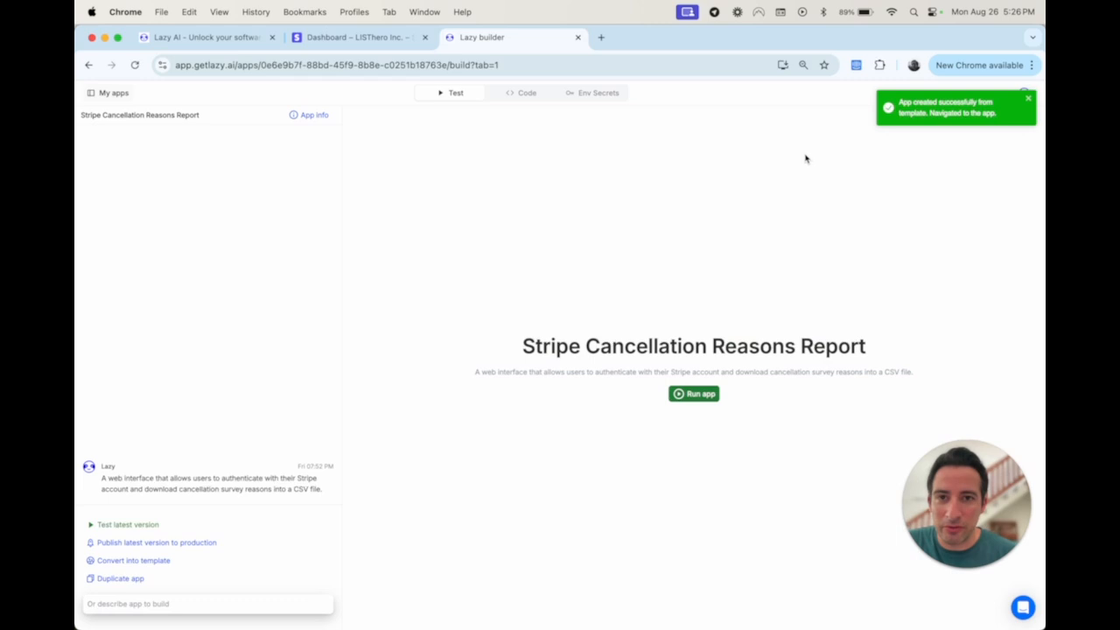
click(700, 396)
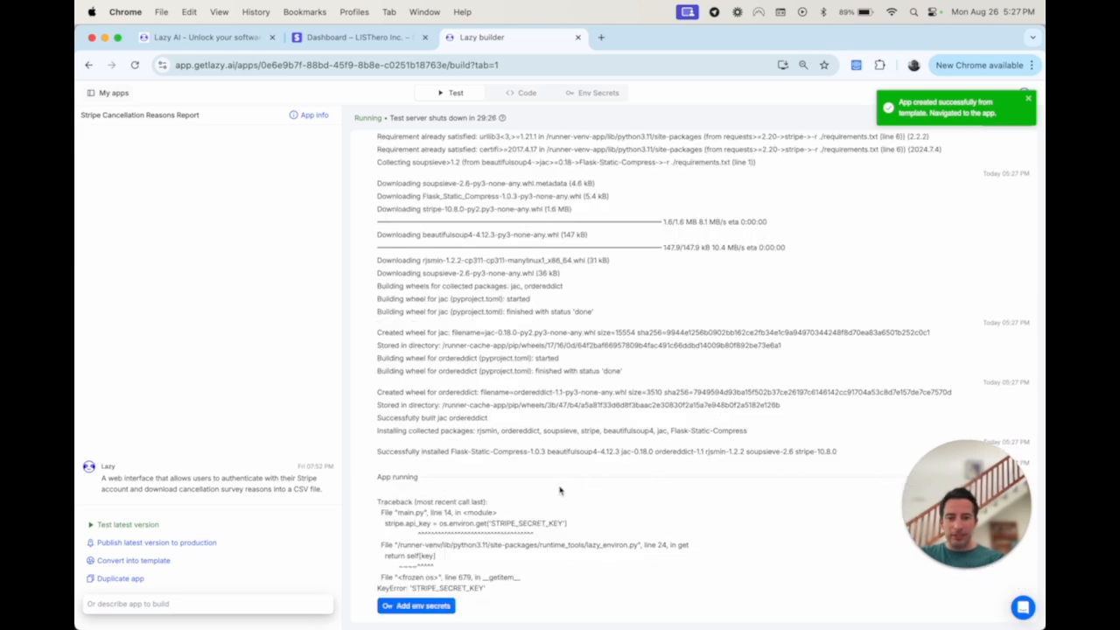
Examine the traceback at the end of the run log and open the app's environment secrets
scroll(561, 490, up, 5)
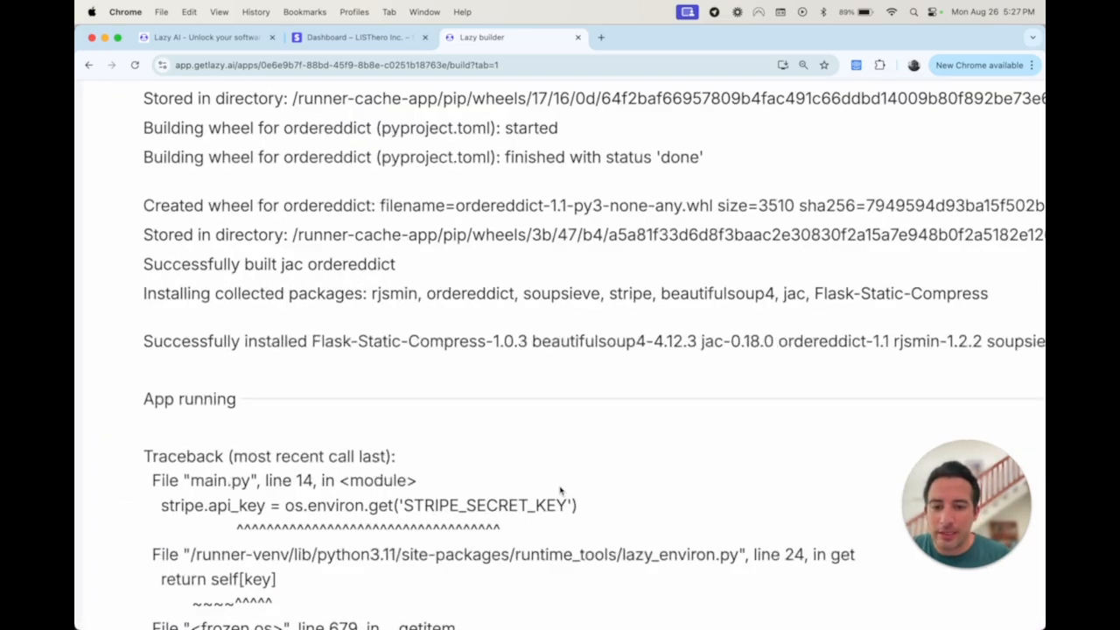
scroll(560, 490, down, 3)
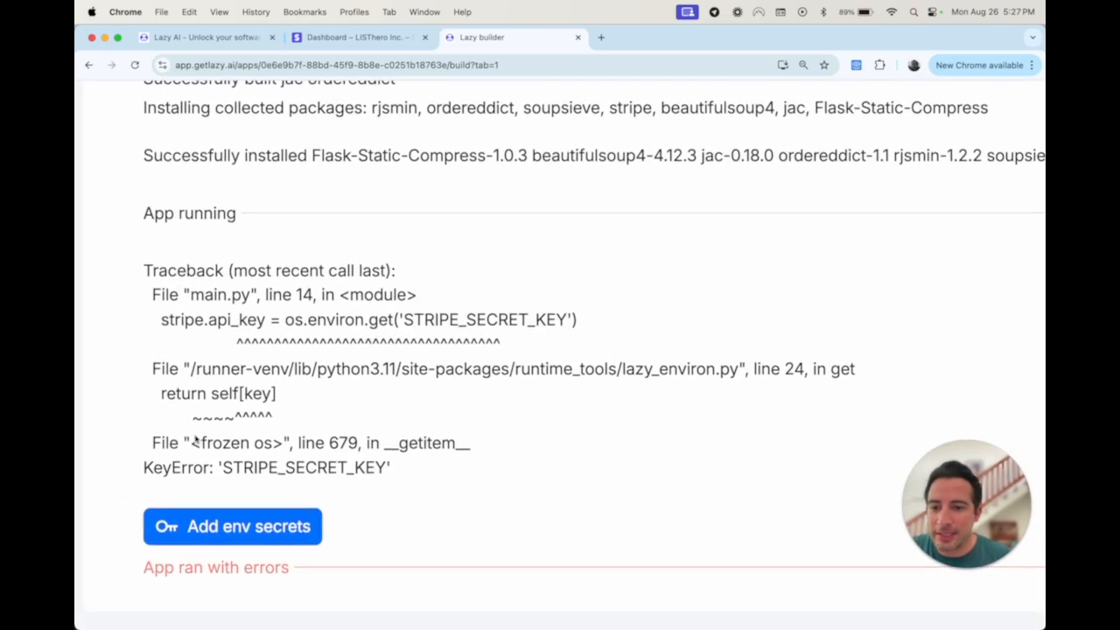
scroll(200, 422, left, 10)
scroll(588, 419, right, 10)
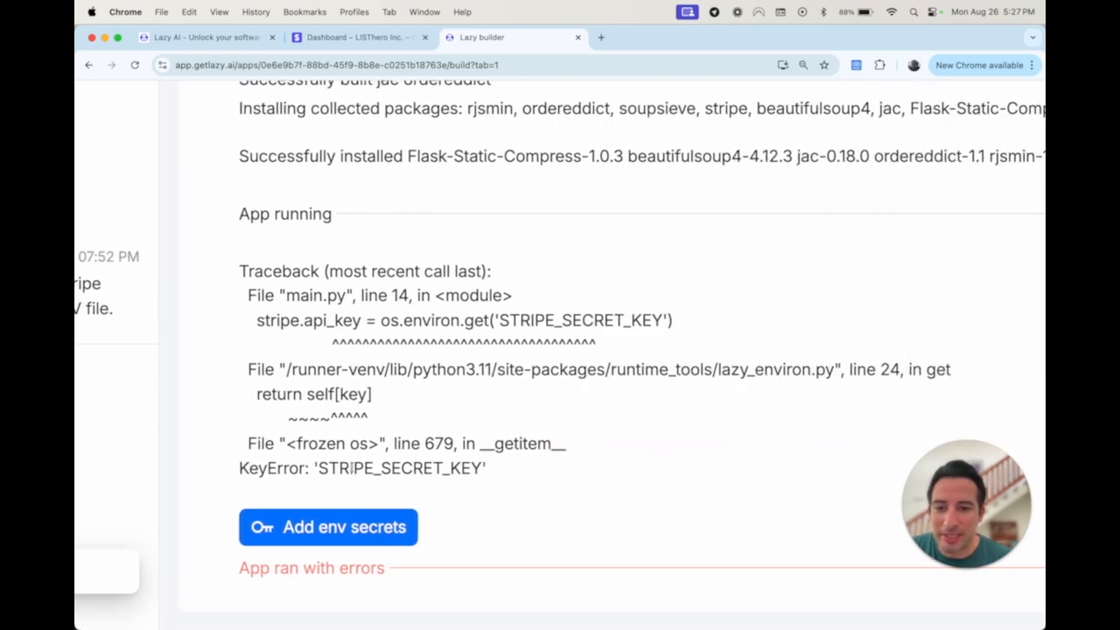
click(354, 526)
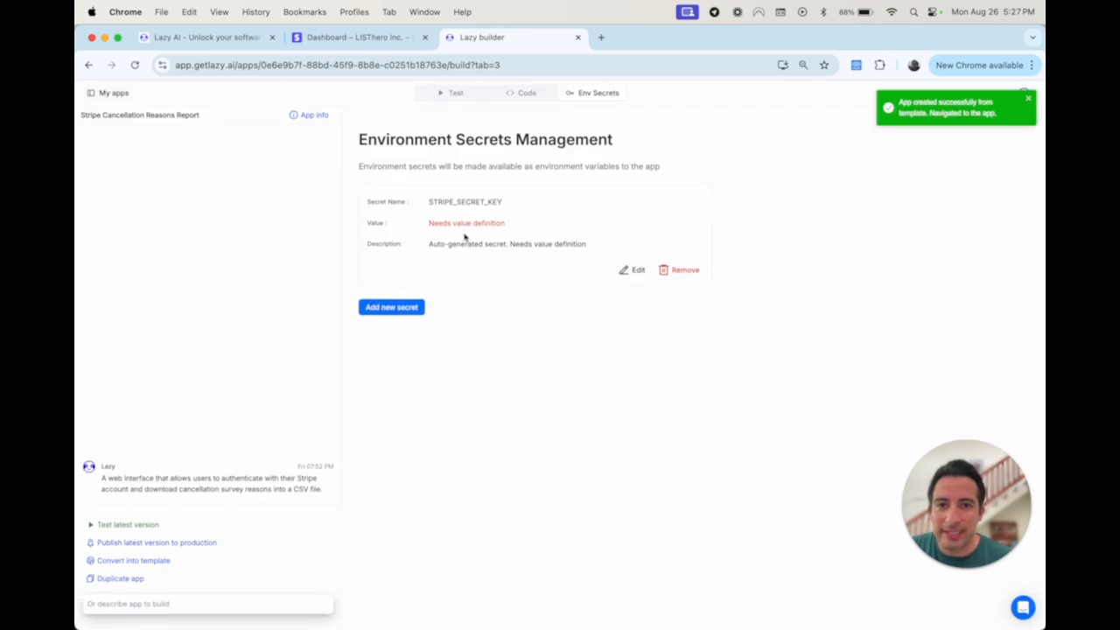
scroll(465, 237, up, 5)
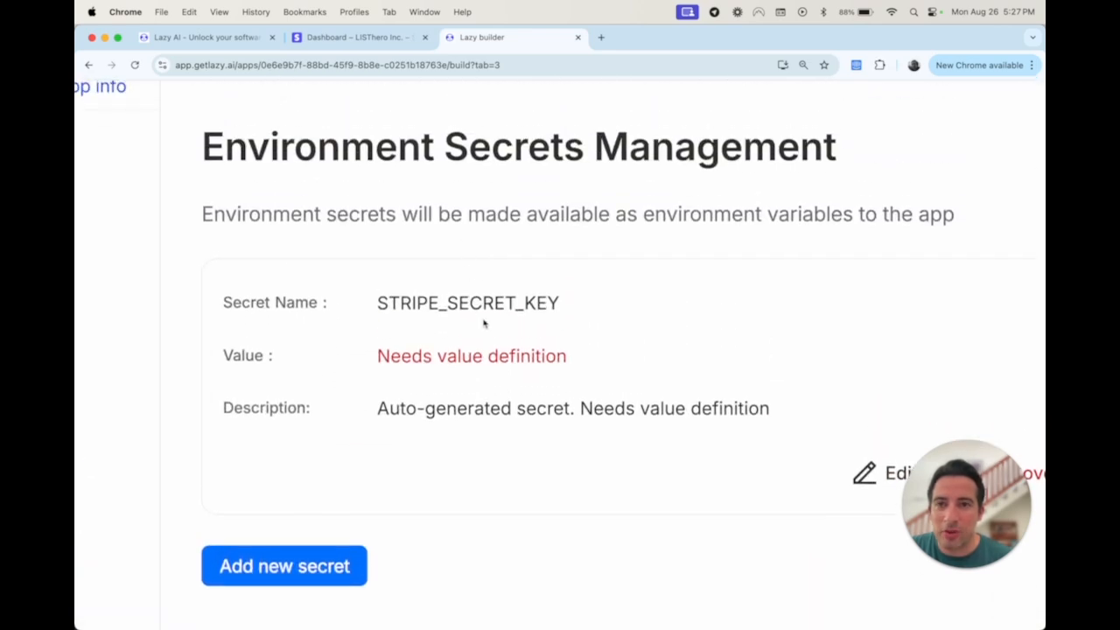
Switch to the Stripe dashboard, close the Sigma trial offer and start creating a restricted API key in the developer settings
click(380, 39)
click(778, 269)
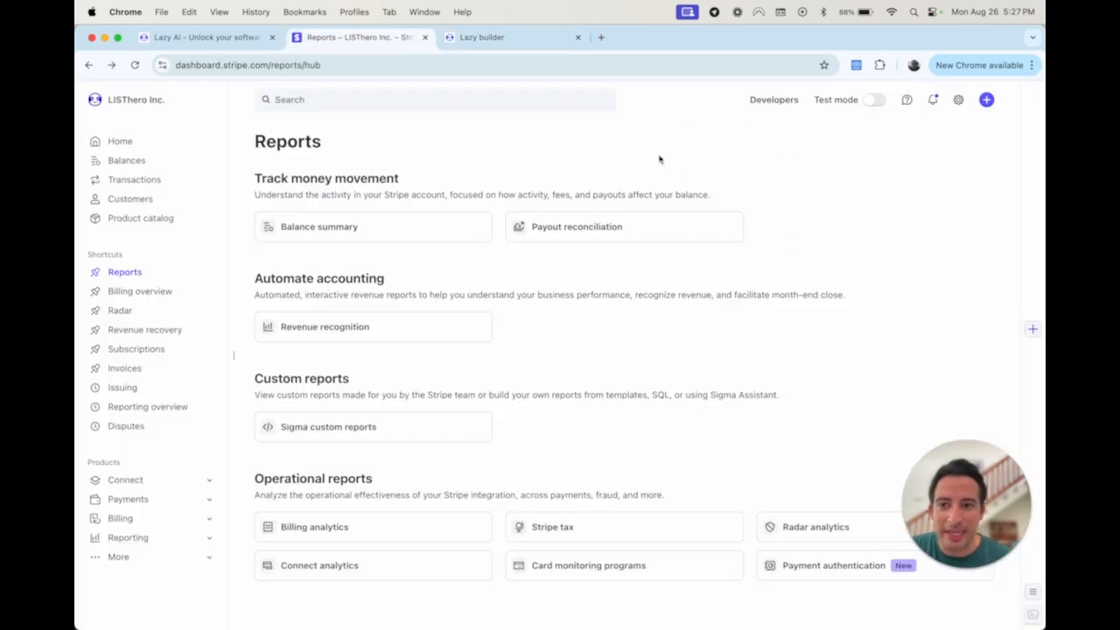
click(766, 103)
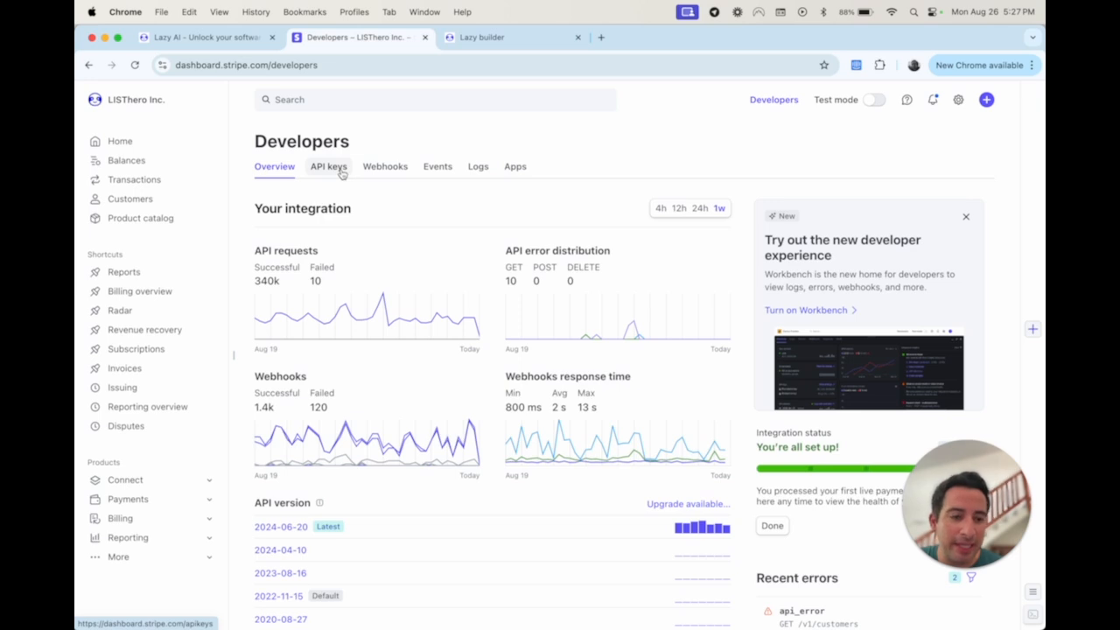
click(342, 174)
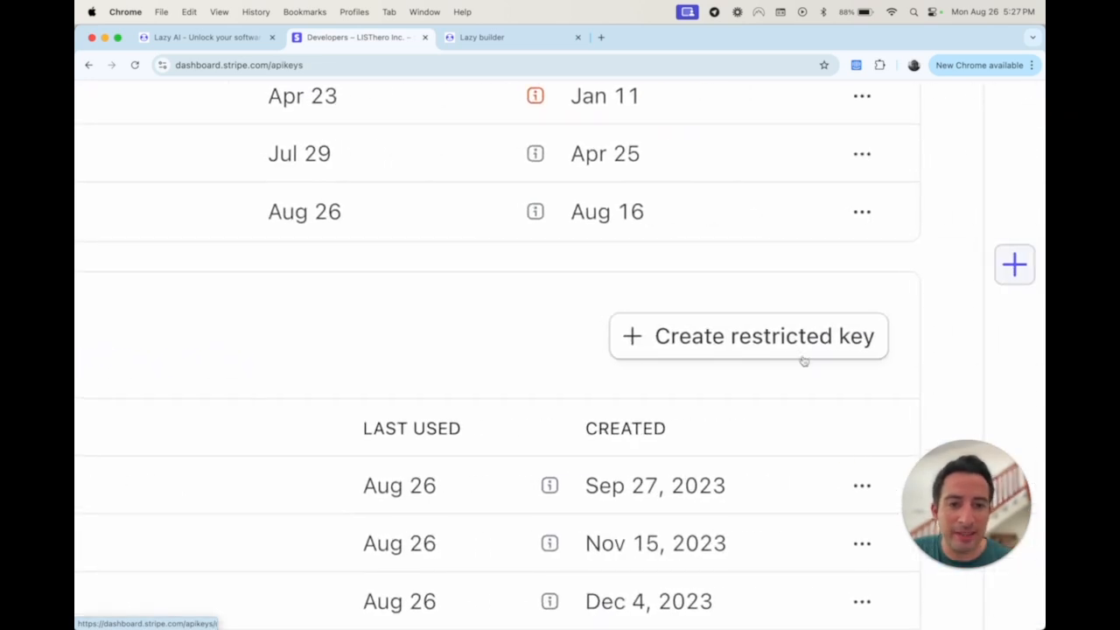
click(778, 353)
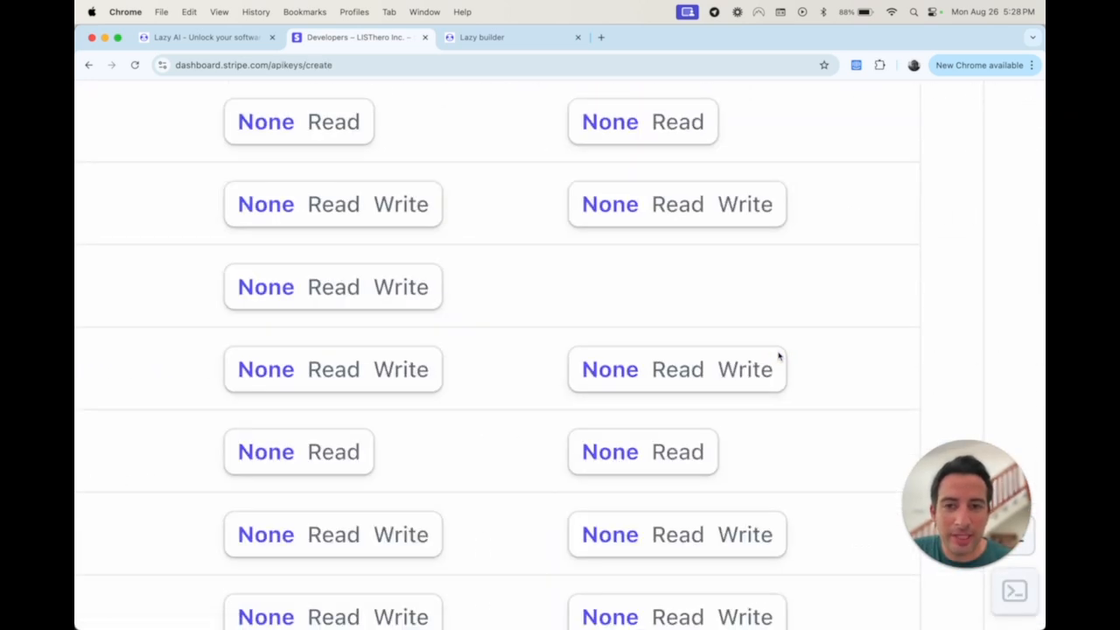
Name the restricted key "Cancel Reason Report" and set all core resources to Read for both Permissions and Connect permissions
scroll(779, 357, down, 5)
click(398, 259)
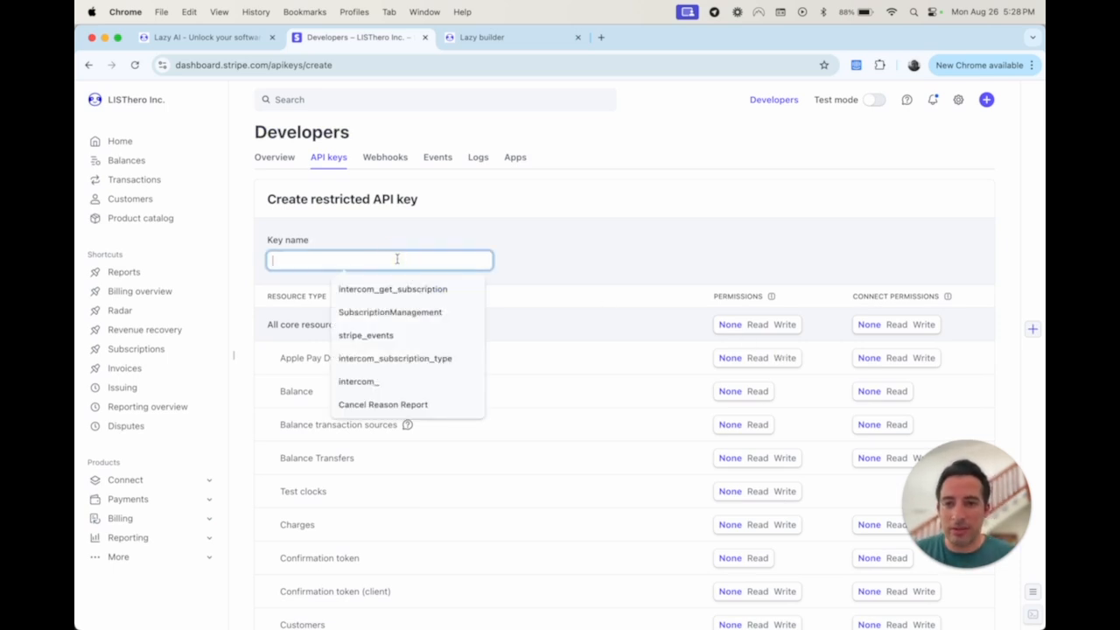
click(380, 402)
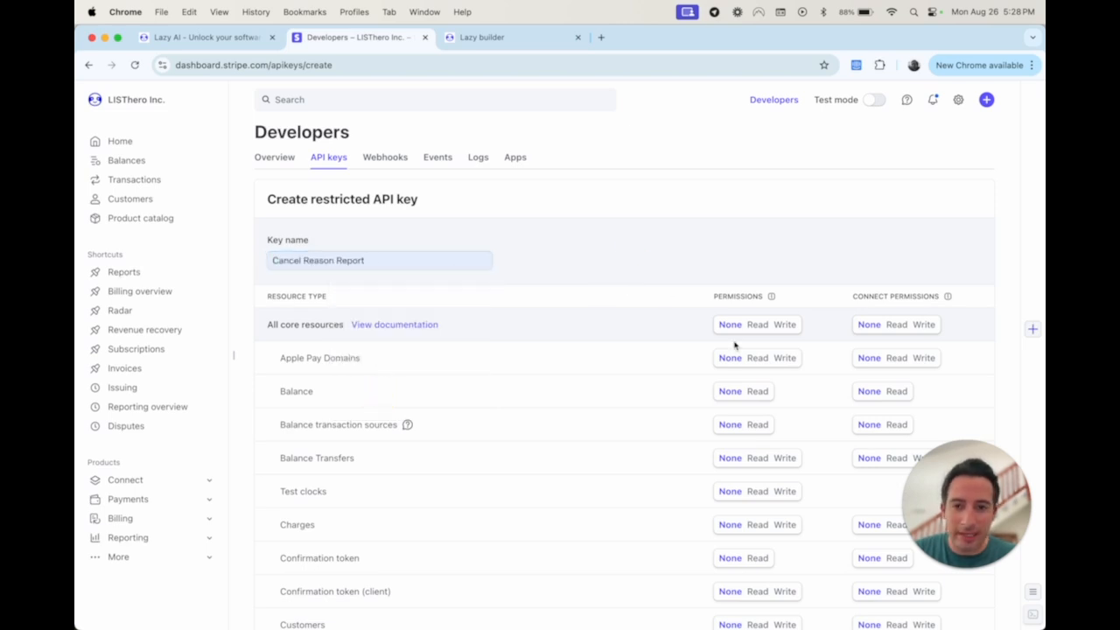
click(757, 324)
click(897, 325)
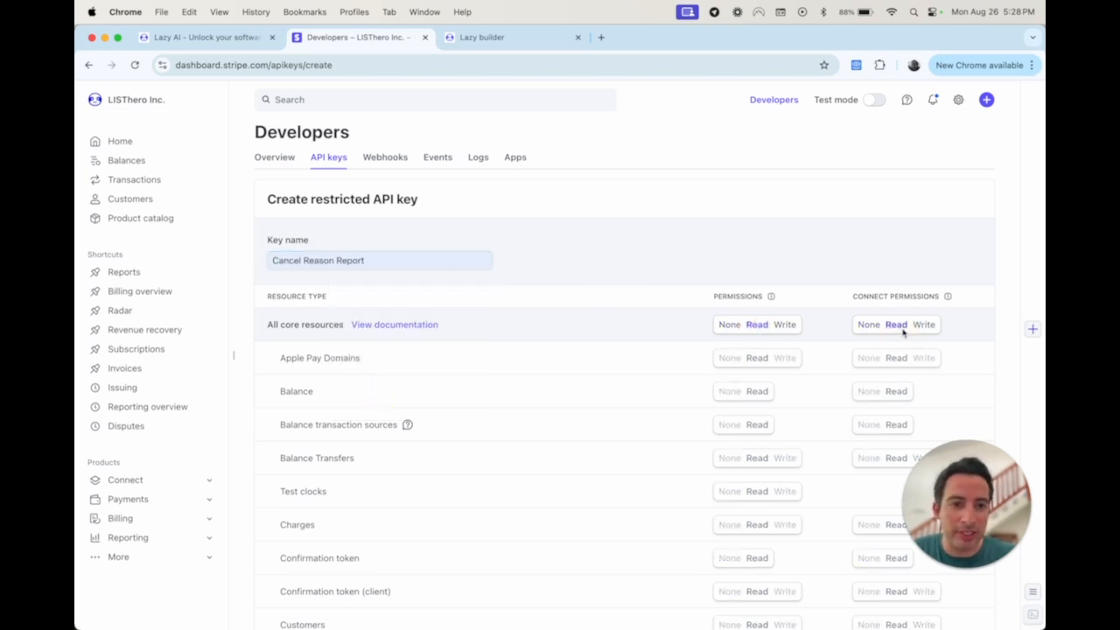
Set all Billing resources to Read for both Permissions and Connect permissions
scroll(725, 351, down, 5)
scroll(726, 350, up, 2)
scroll(725, 348, up, 3)
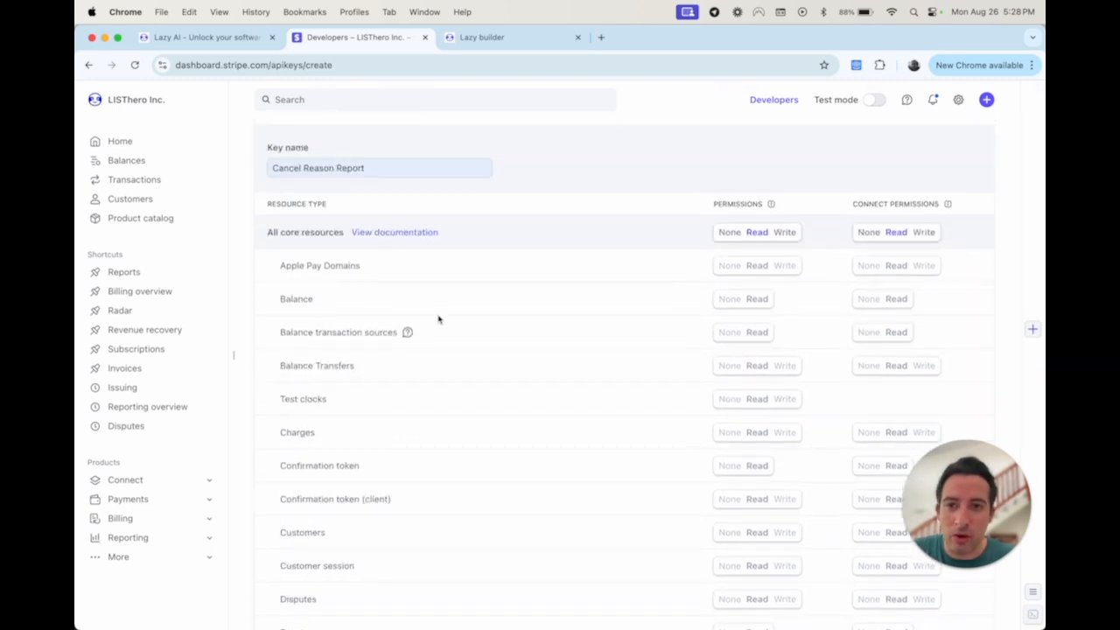
scroll(438, 319, down, 15)
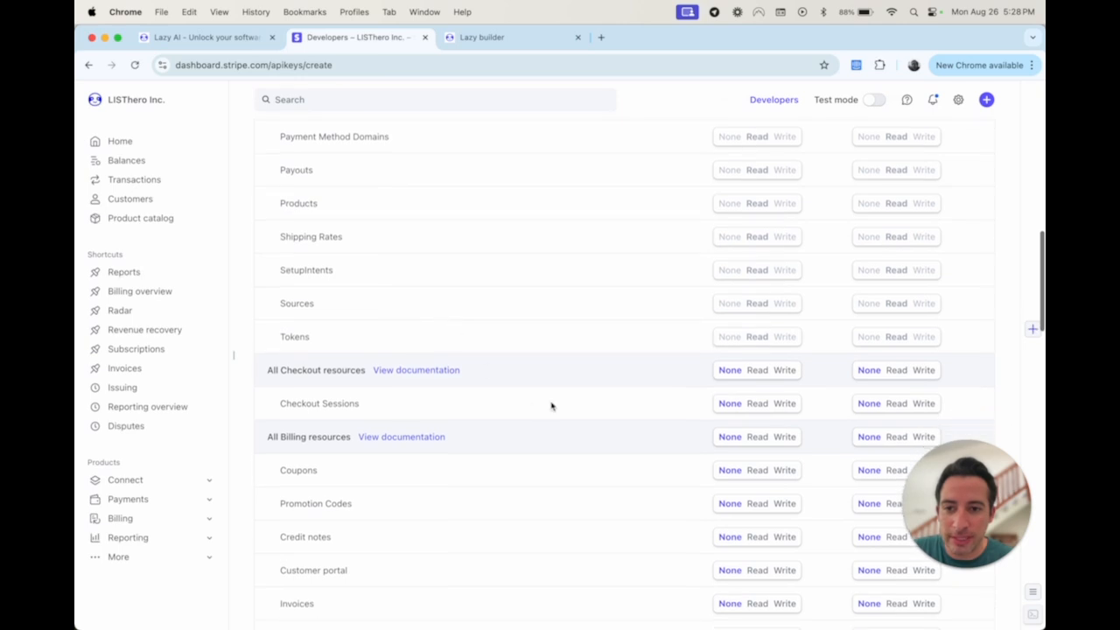
scroll(621, 405, down, 3)
scroll(621, 404, down, 3)
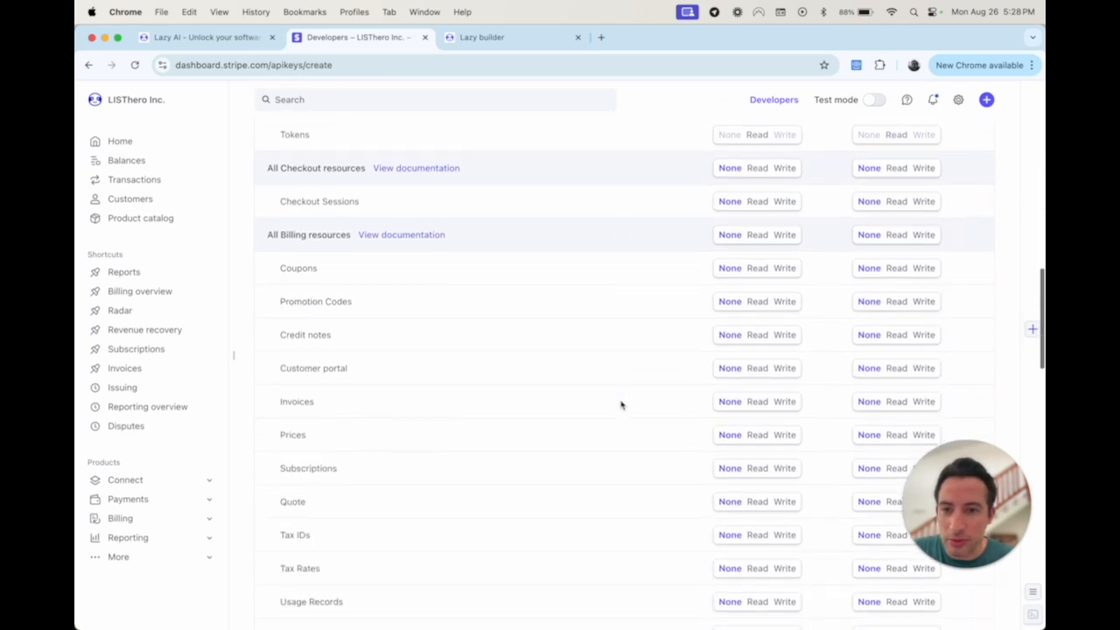
click(756, 225)
click(895, 225)
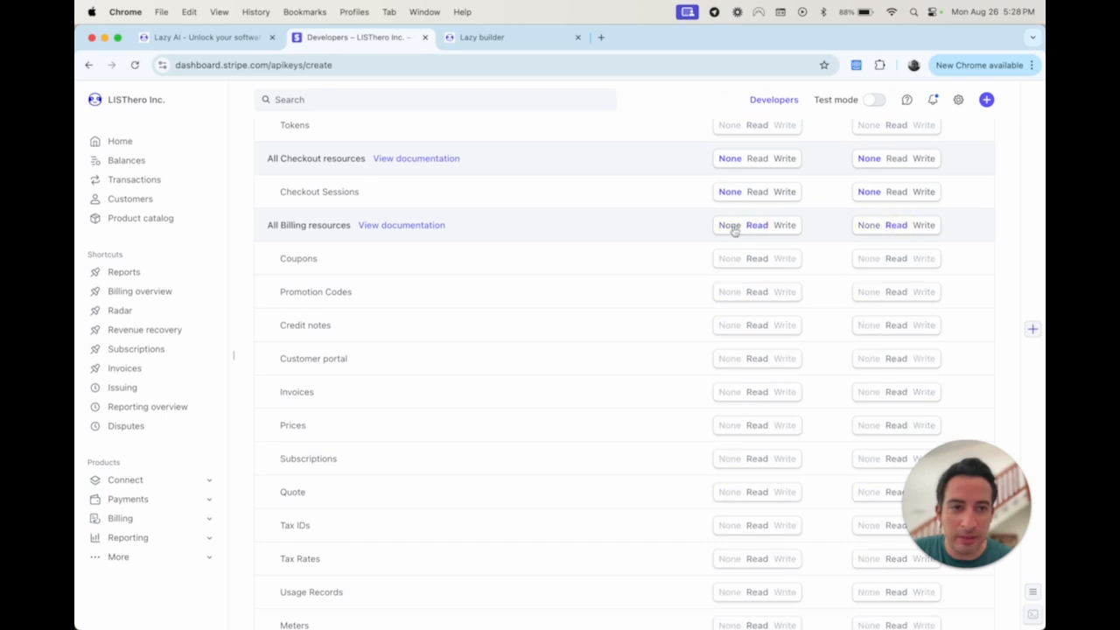
Set all Issuing resources to Read for both Permissions and Connect permissions
scroll(503, 379, down, 10)
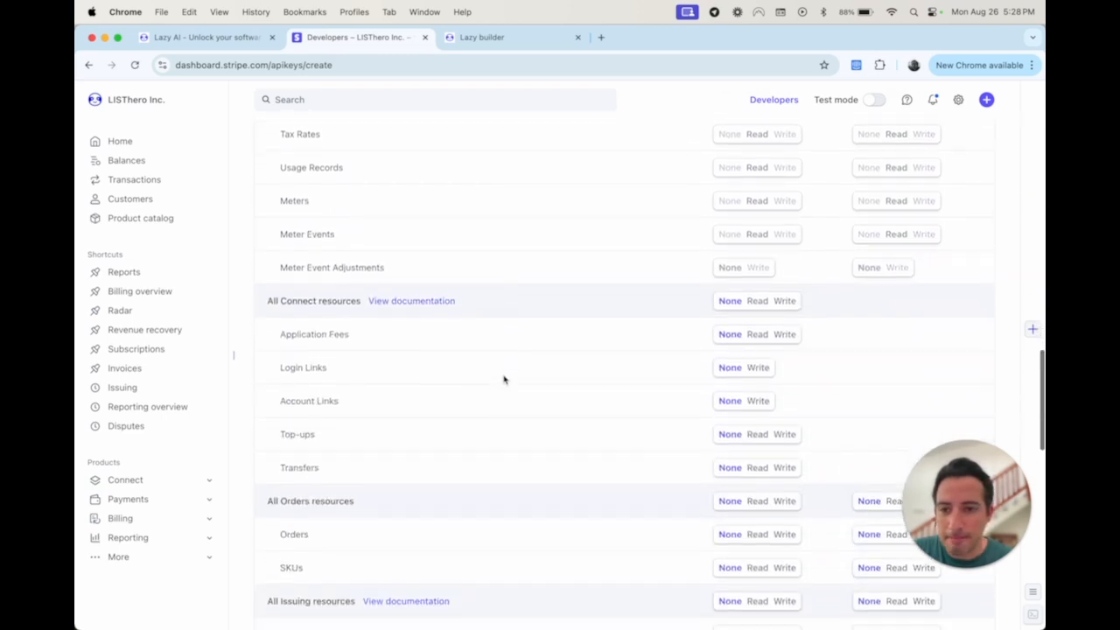
scroll(504, 379, down, 3)
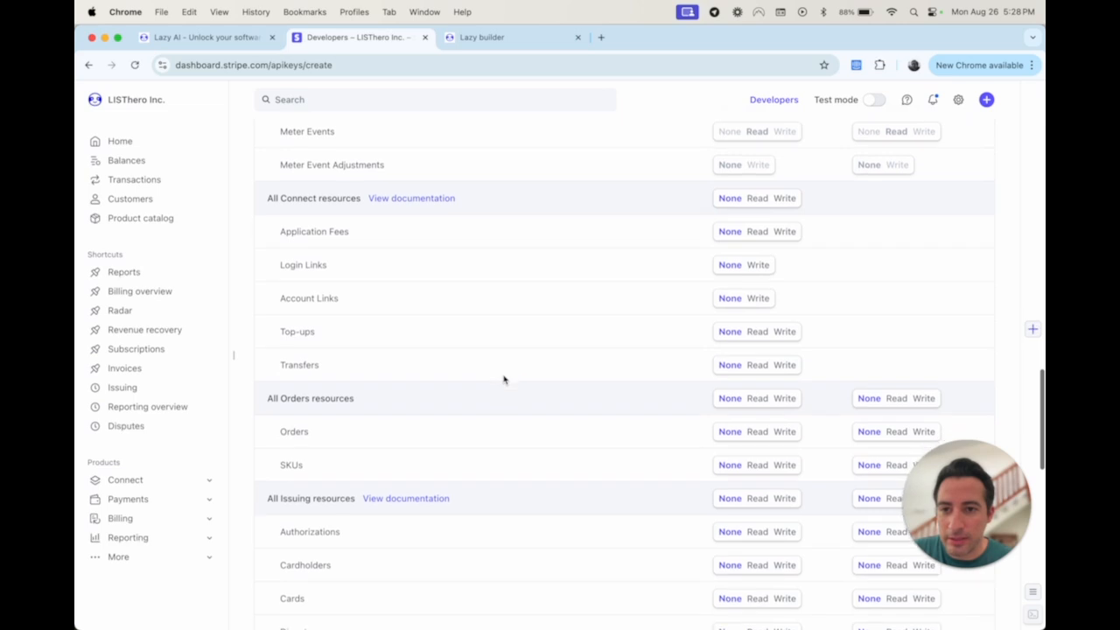
scroll(503, 379, down, 2)
scroll(503, 379, down, 9)
click(758, 148)
click(895, 151)
scroll(560, 401, down, 1)
scroll(559, 401, down, 2)
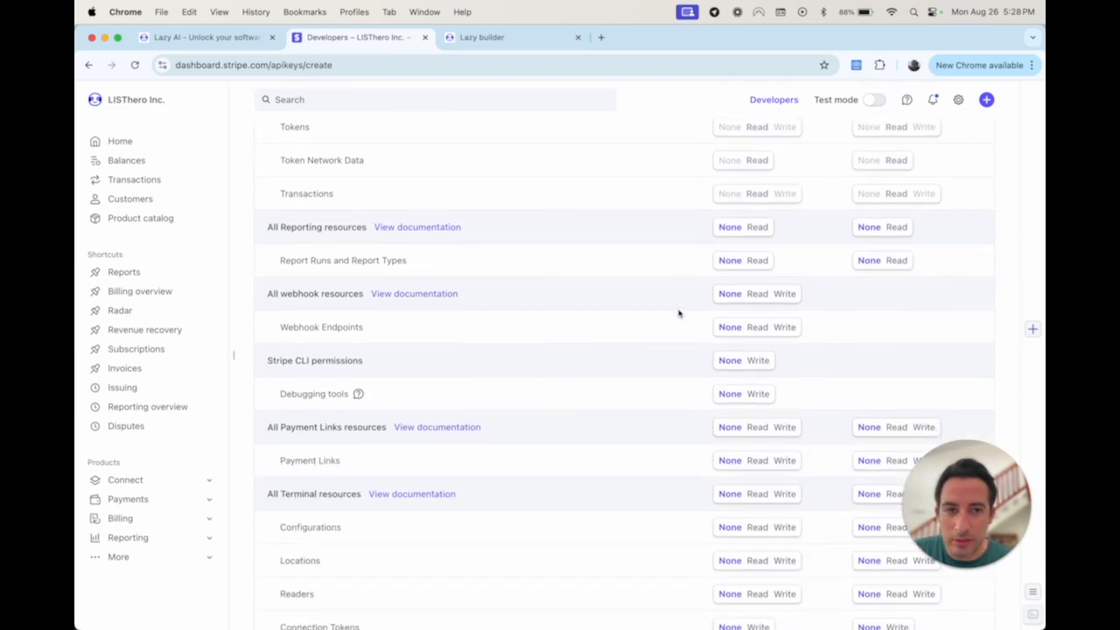
Set all Reporting resources and another resource group further down the list to Read for both Permissions and Connect permissions
click(755, 229)
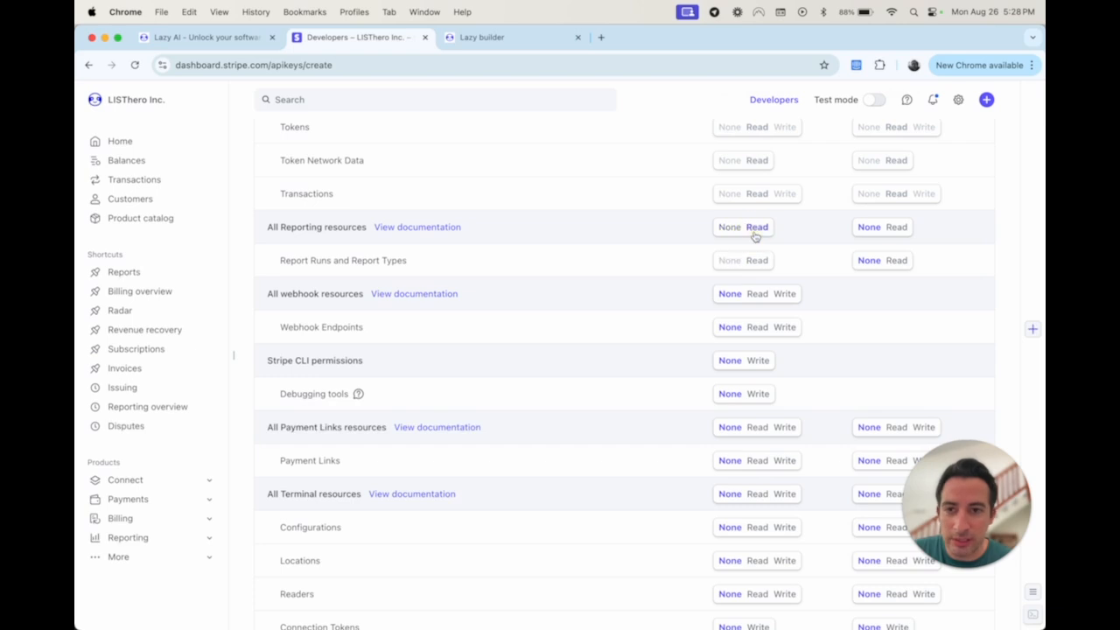
click(901, 230)
scroll(683, 371, down, 6)
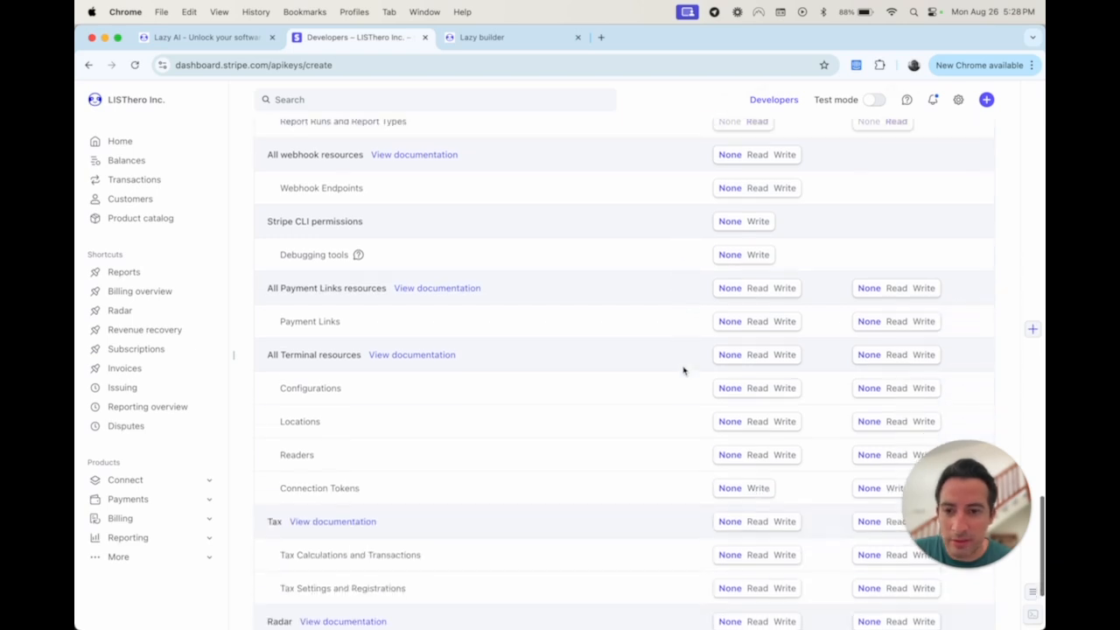
click(757, 447)
click(896, 447)
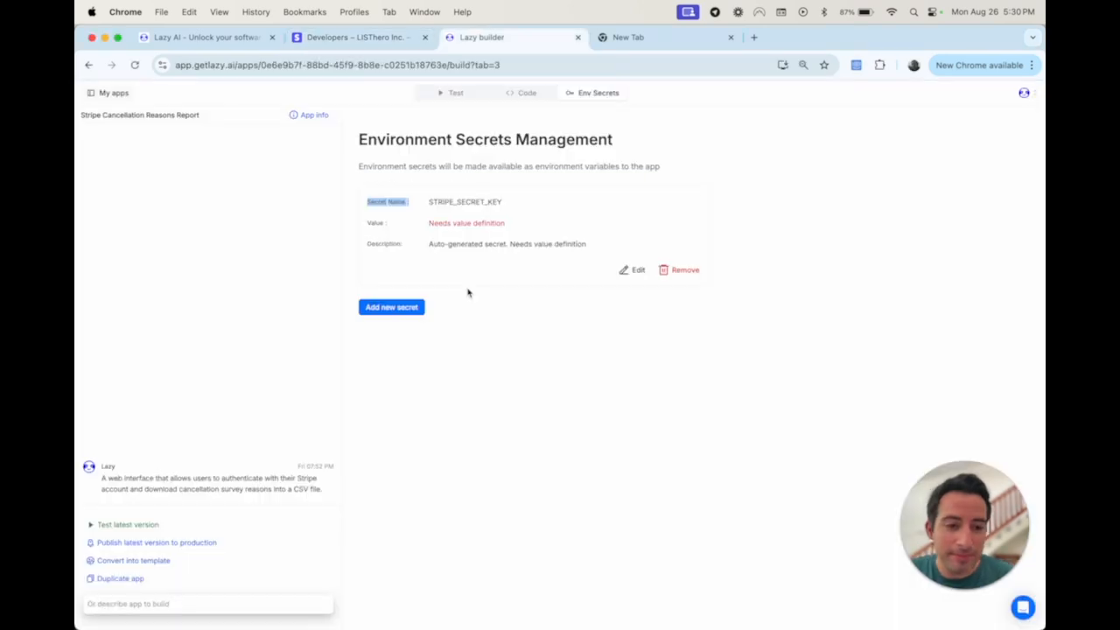
Enter the restricted Stripe API key as the value of the STRIPE_SECRET_KEY environment secret and review the saved entry
click(402, 311)
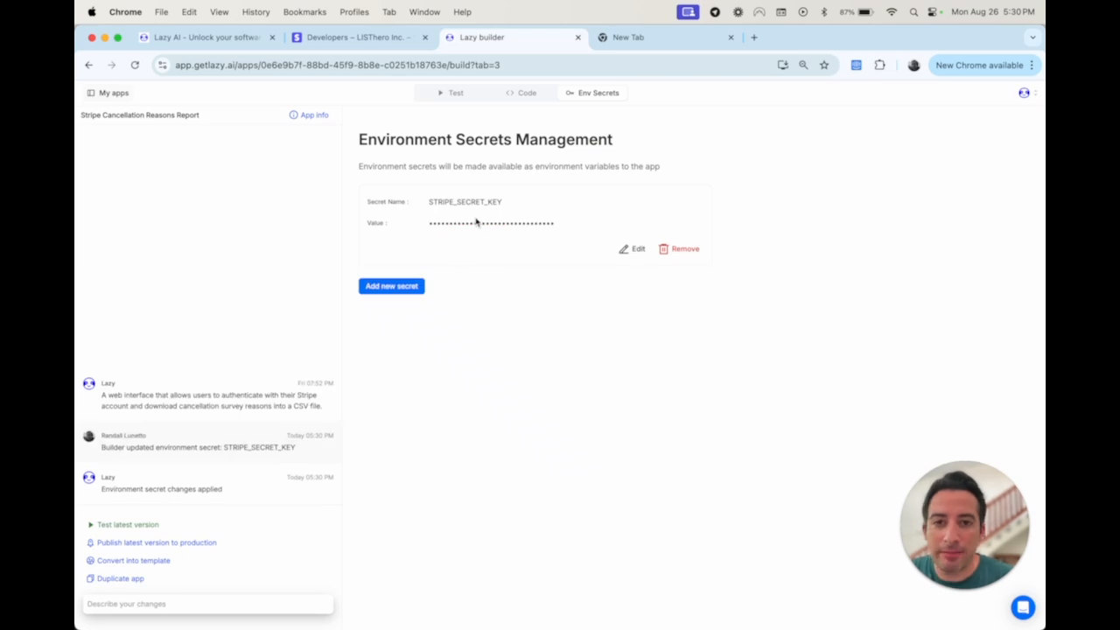
click(626, 252)
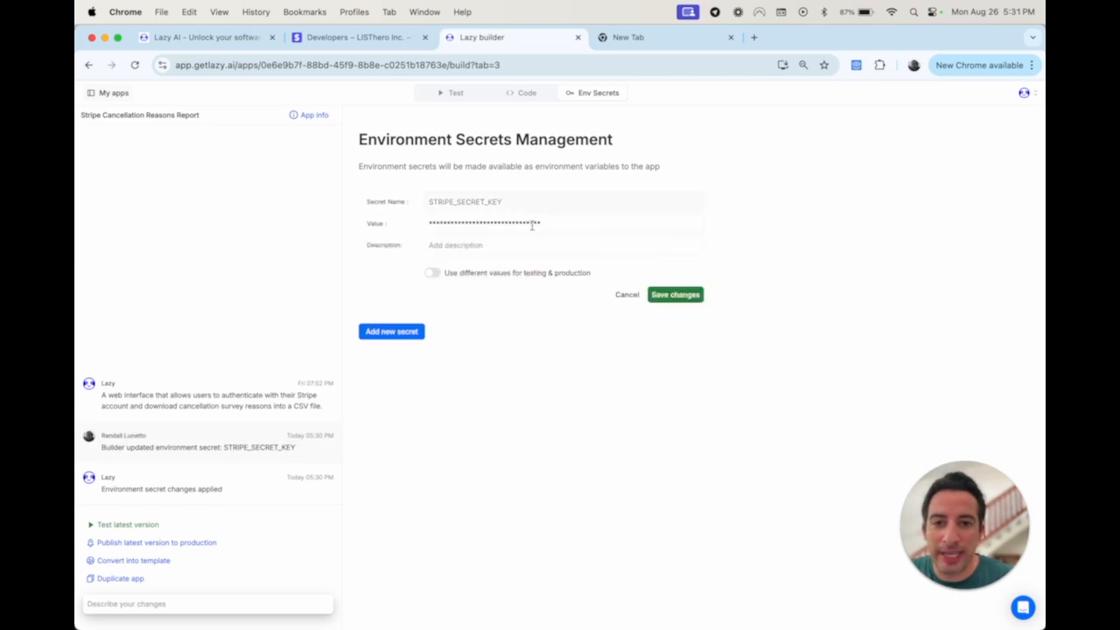
click(628, 296)
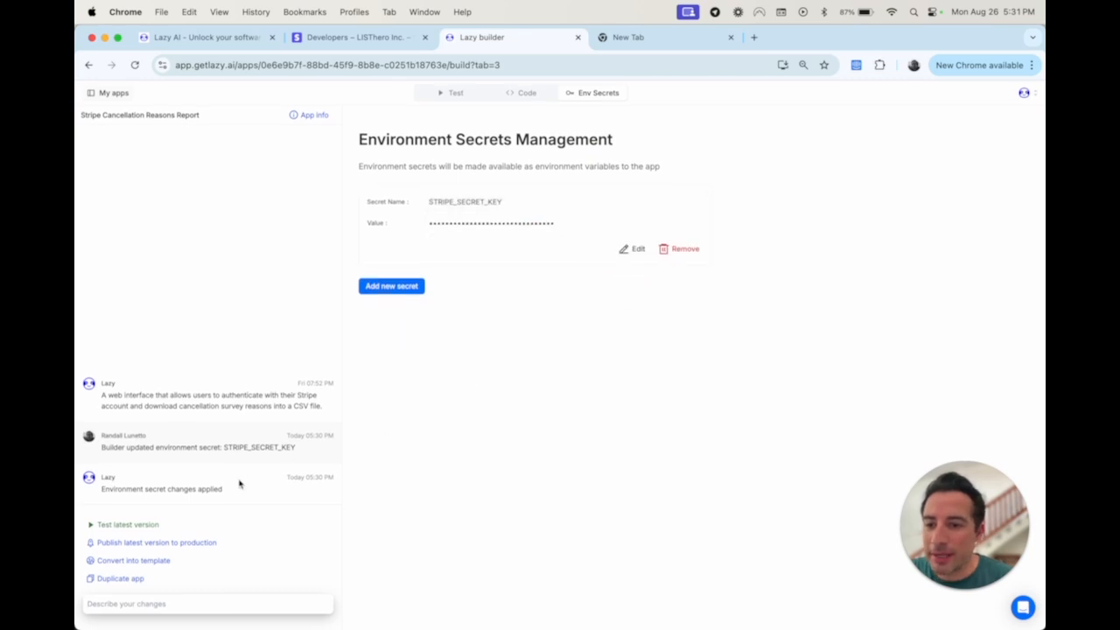
Test the latest version of the Stripe Cancellation Reasons Report app and open it in its own browser tab
click(140, 526)
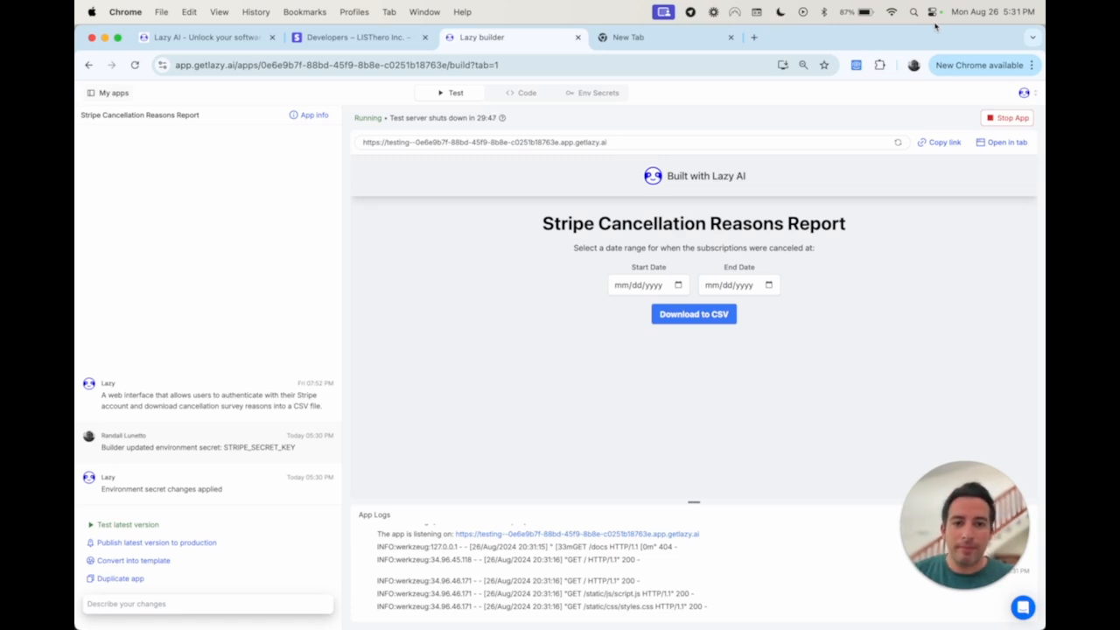
click(510, 266)
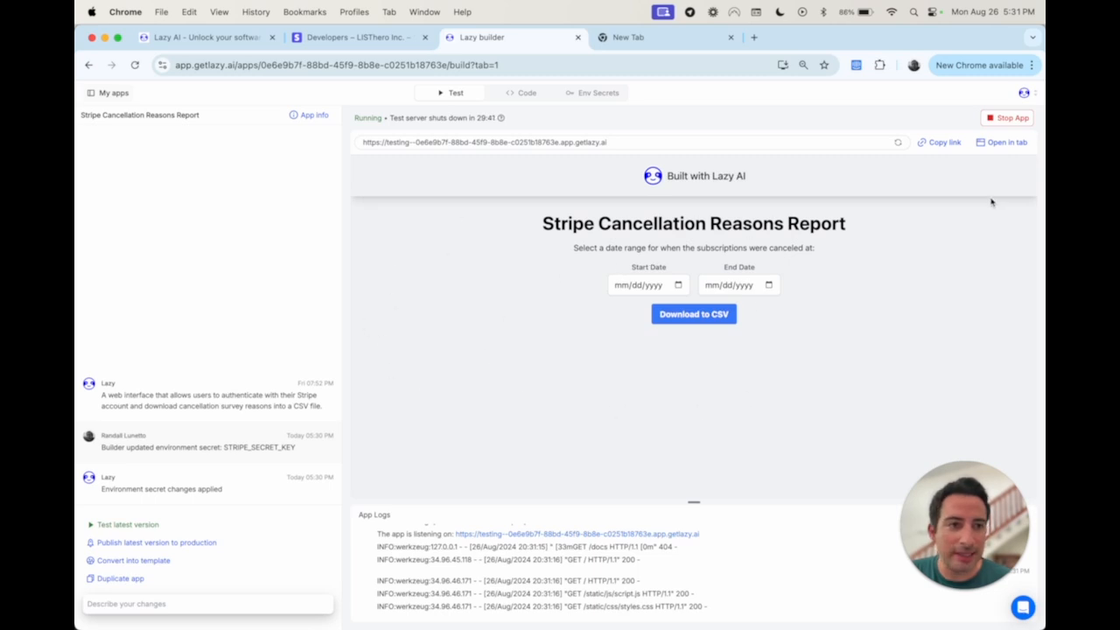
click(997, 143)
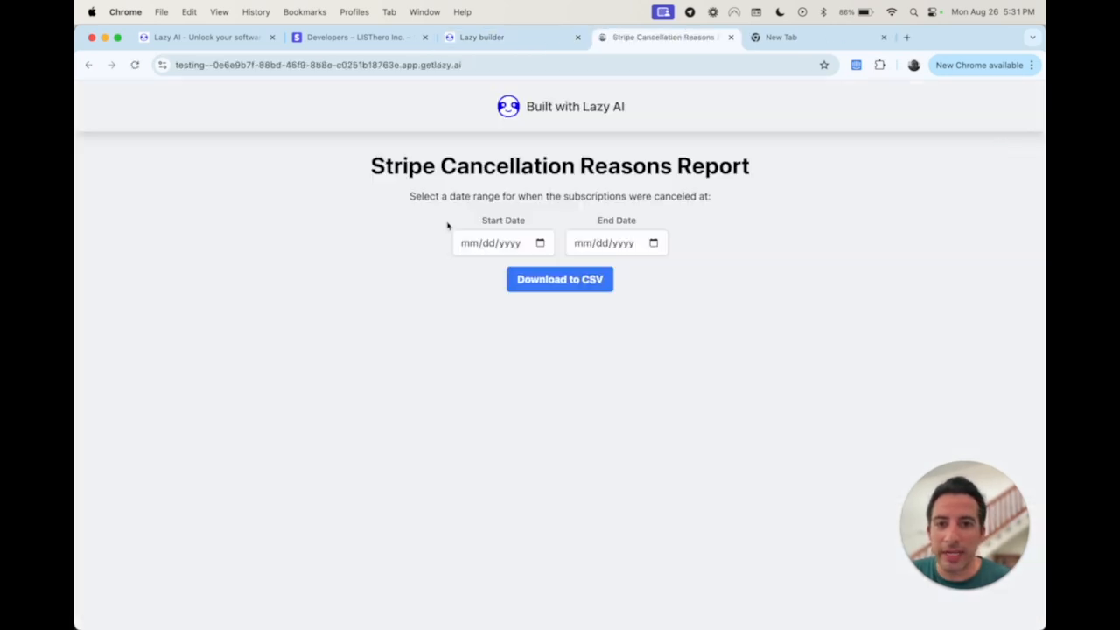
Set the report's date range from 08/01/2024 to 08/31/2024 and download the cancellation reasons as a CSV
click(542, 245)
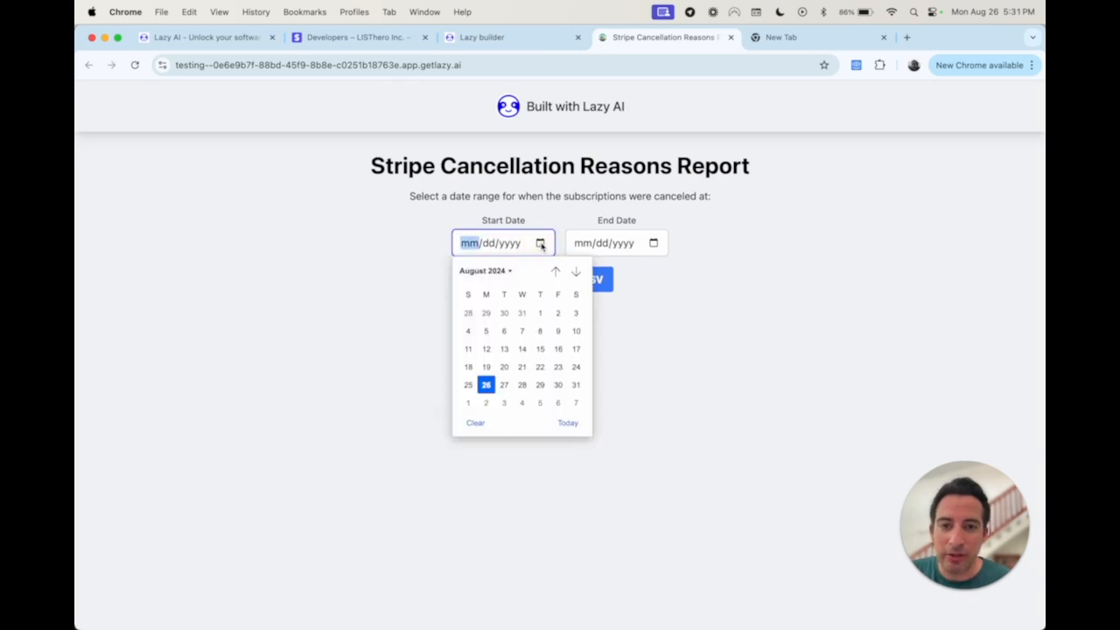
click(540, 314)
click(653, 244)
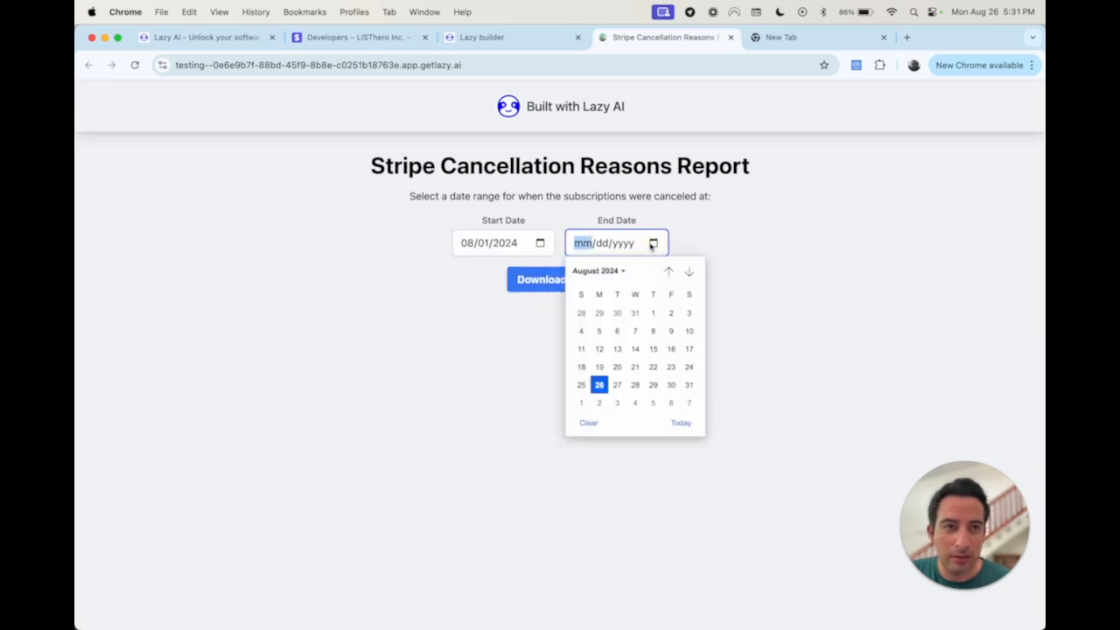
click(688, 385)
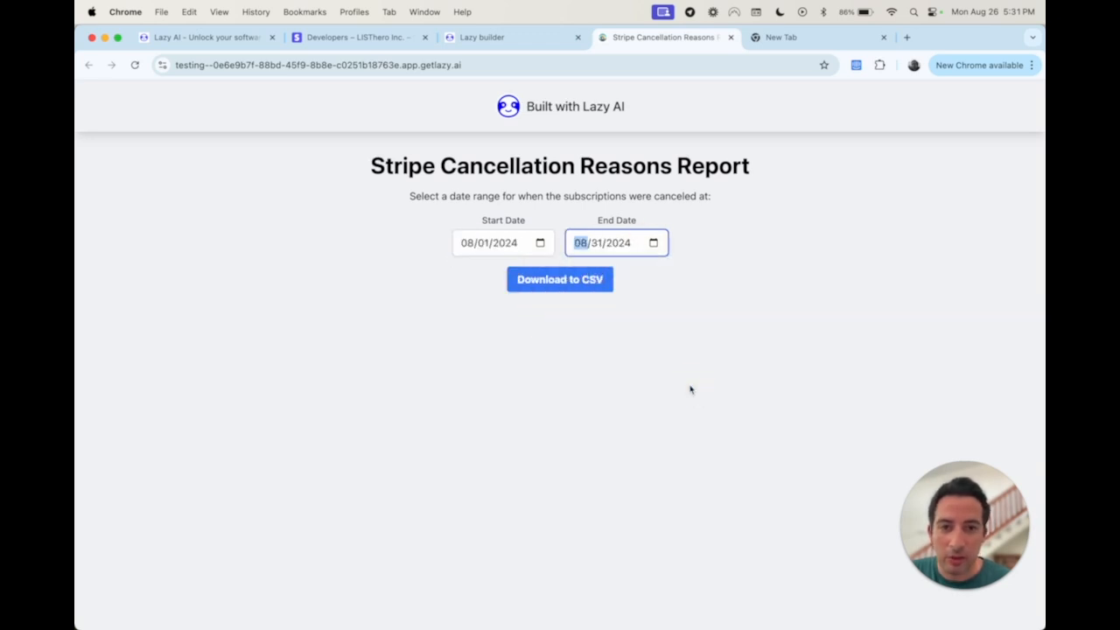
click(569, 290)
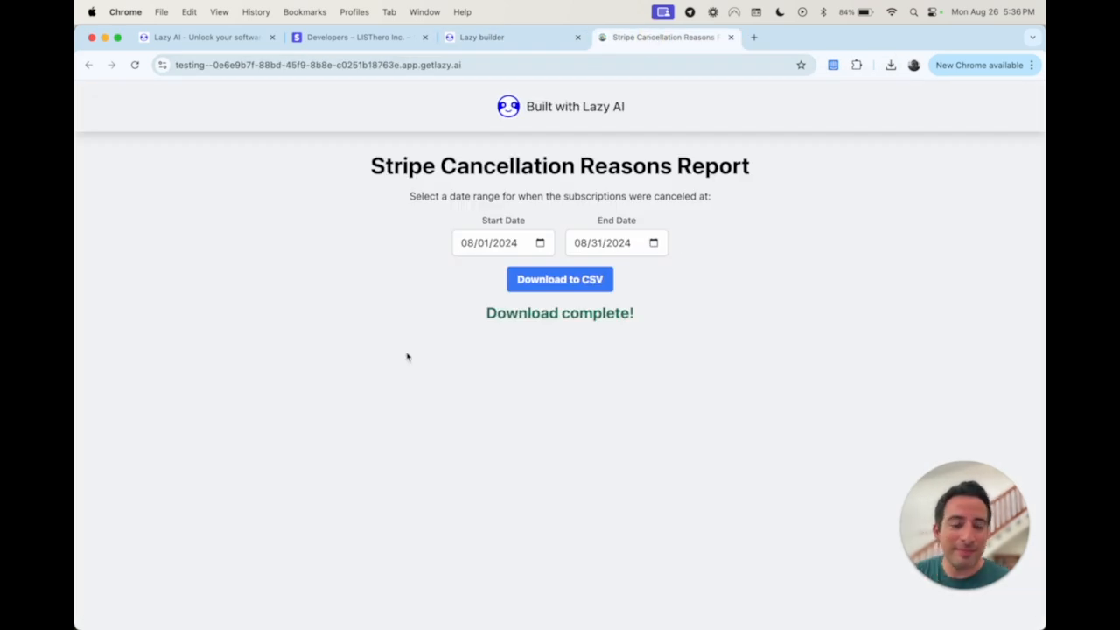
Locate the downloaded file cancellation_reasons (42).csv in the Downloads folder
click(407, 357)
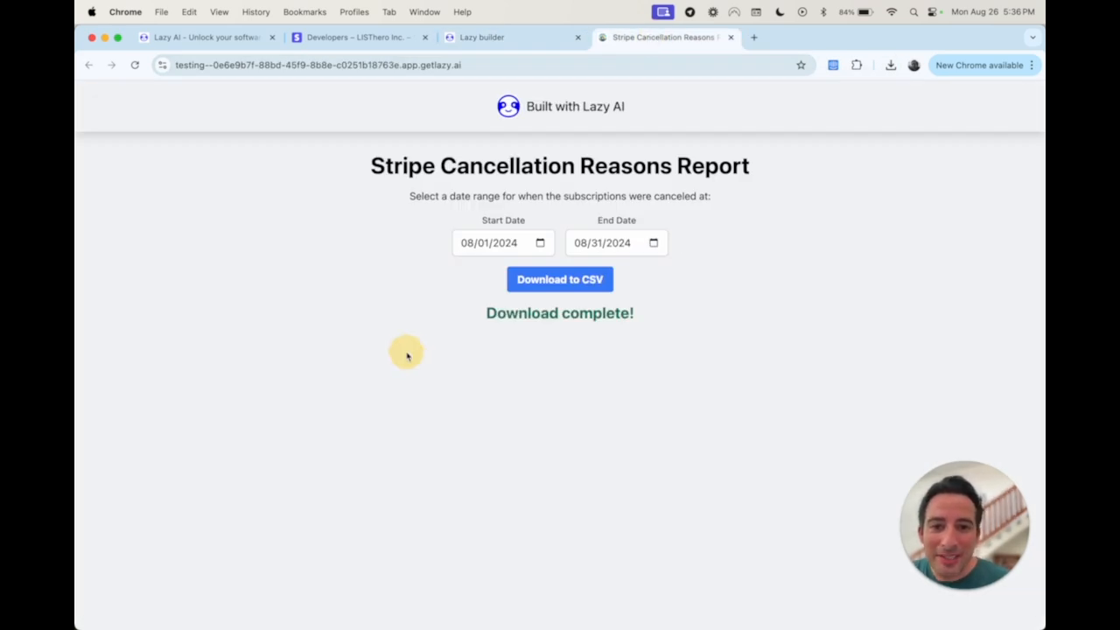
click(552, 42)
click(641, 37)
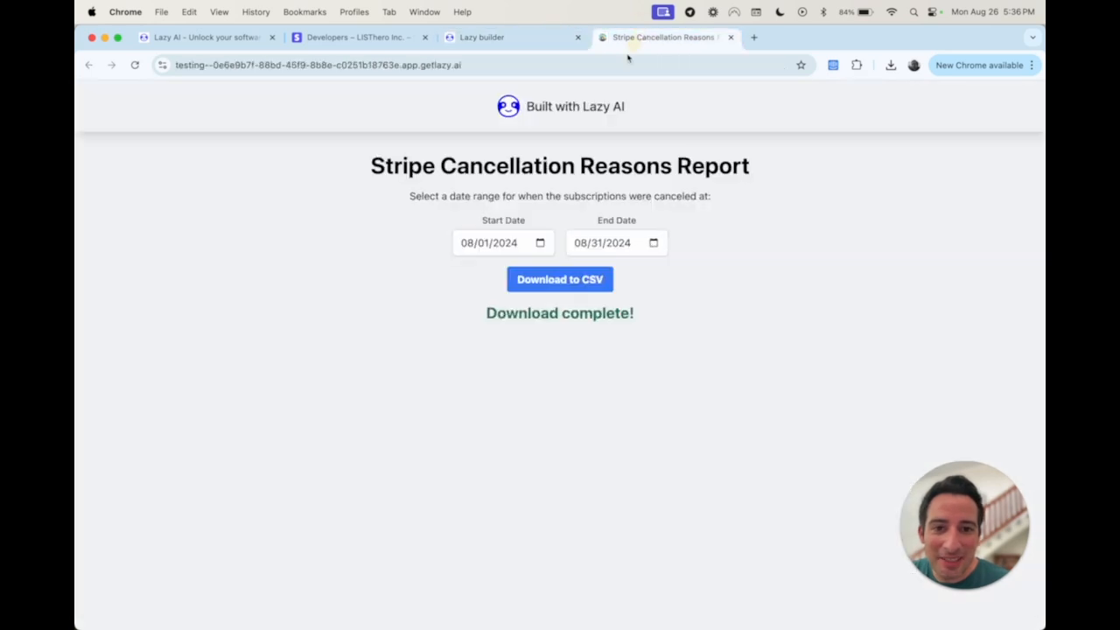
click(891, 67)
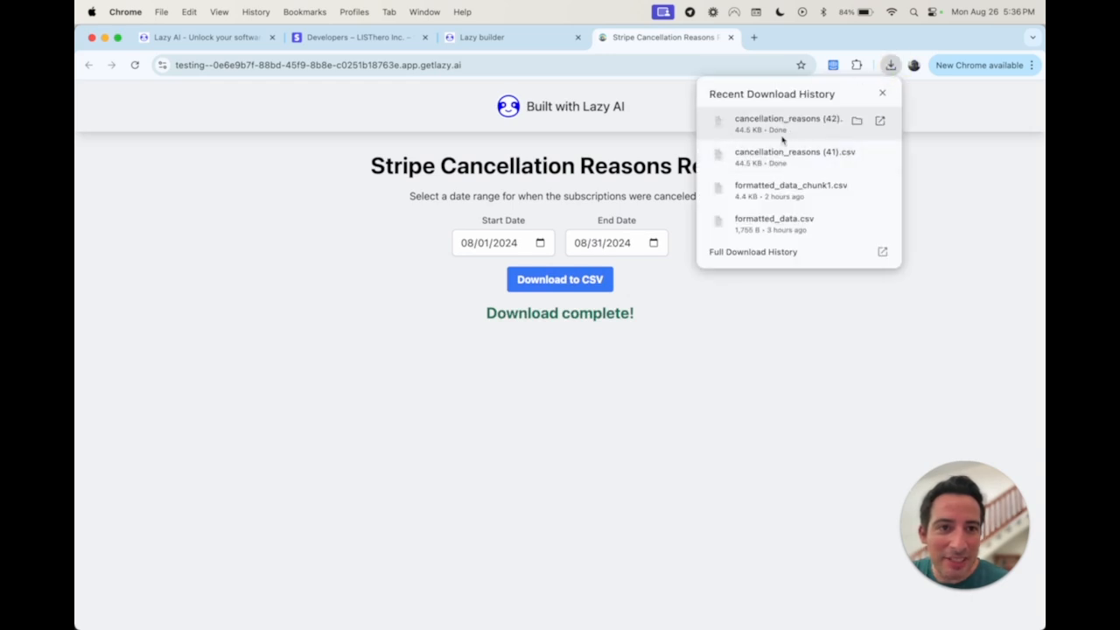
click(857, 119)
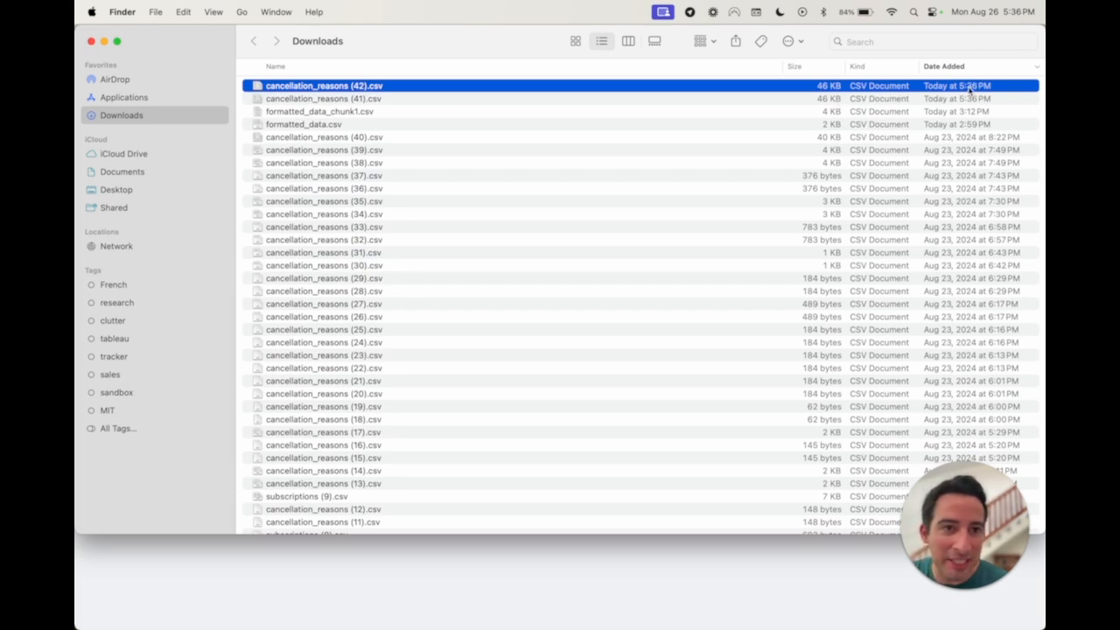
drag(478, 55, 475, 95)
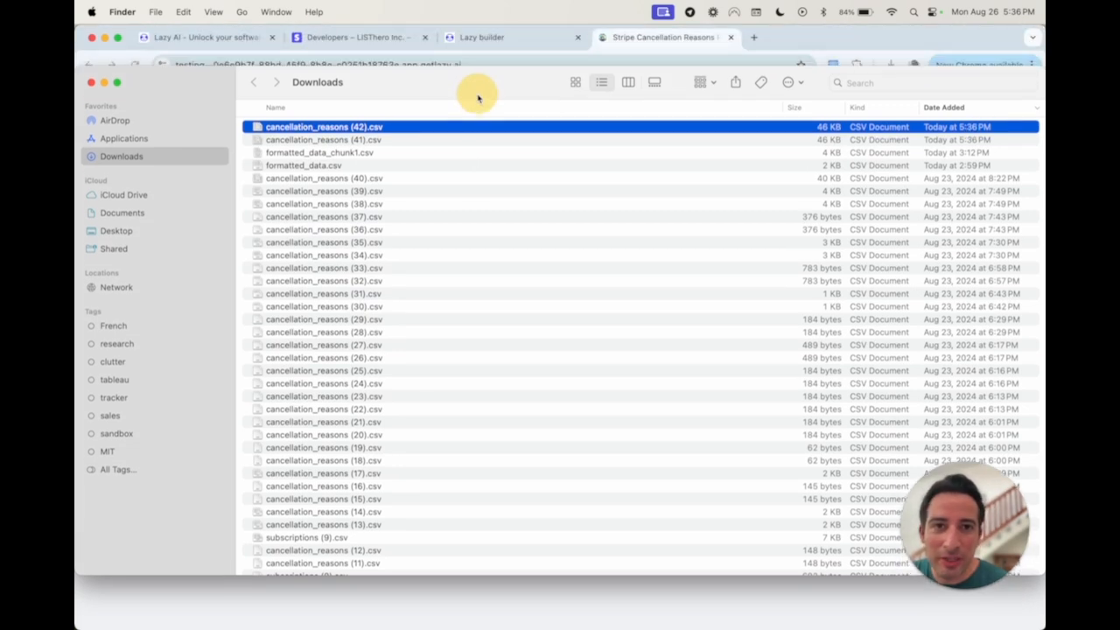
Open Google Sheets in a new browser tab and create a blank spreadsheet
click(758, 39)
click(758, 39)
text(shee)
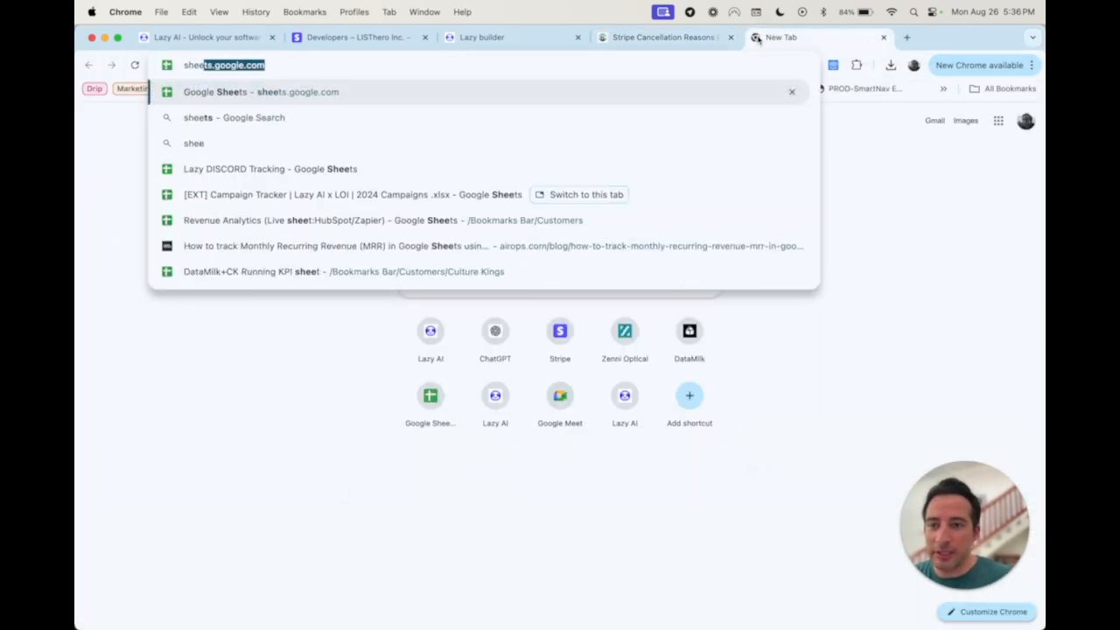
key(Return)
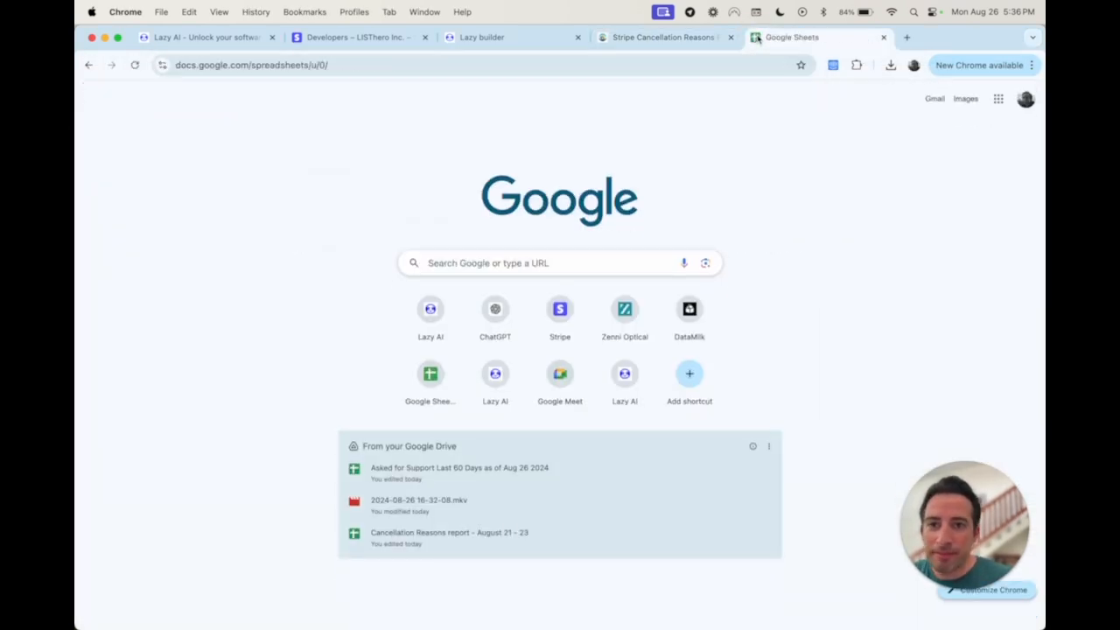
click(244, 210)
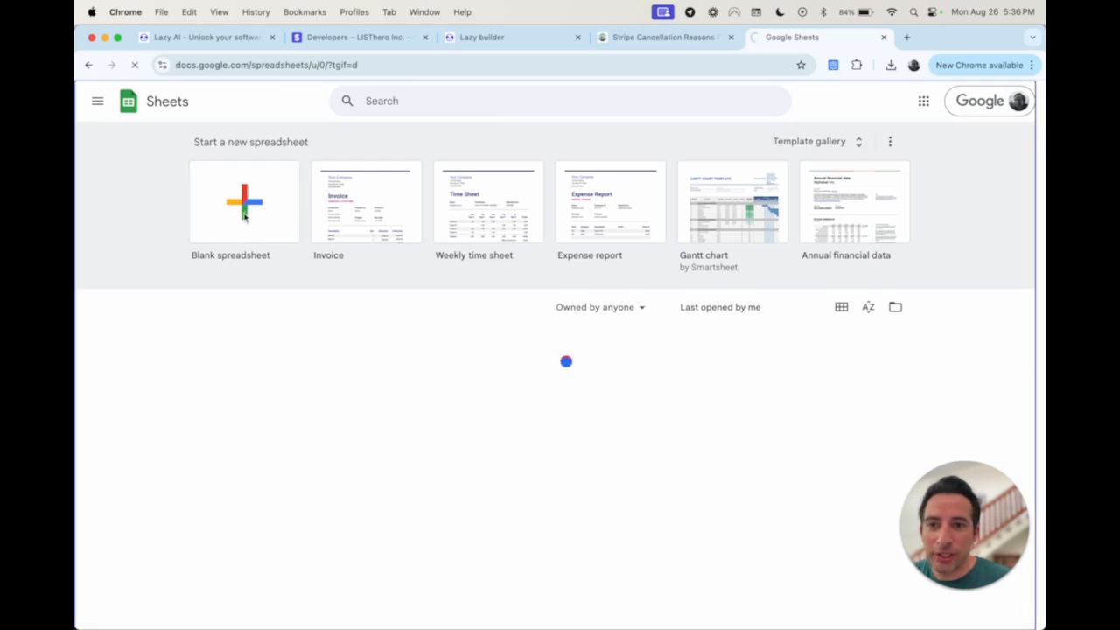
Import the downloaded cancellation_reasons (42).csv with Replace spreadsheet as the import location, and close the Tables pane
click(121, 109)
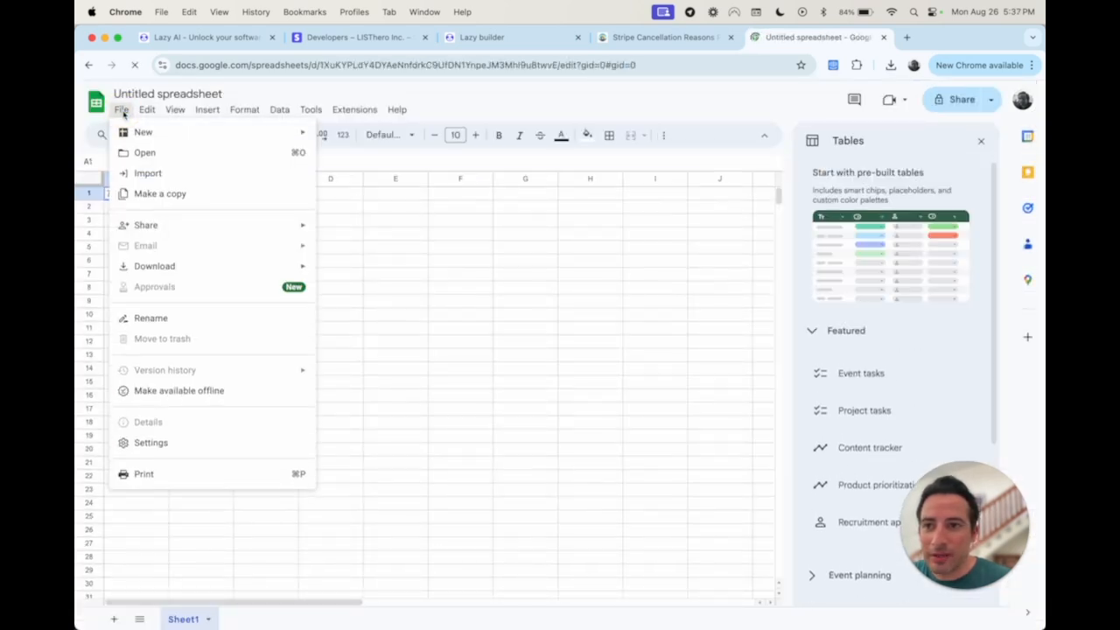
click(150, 172)
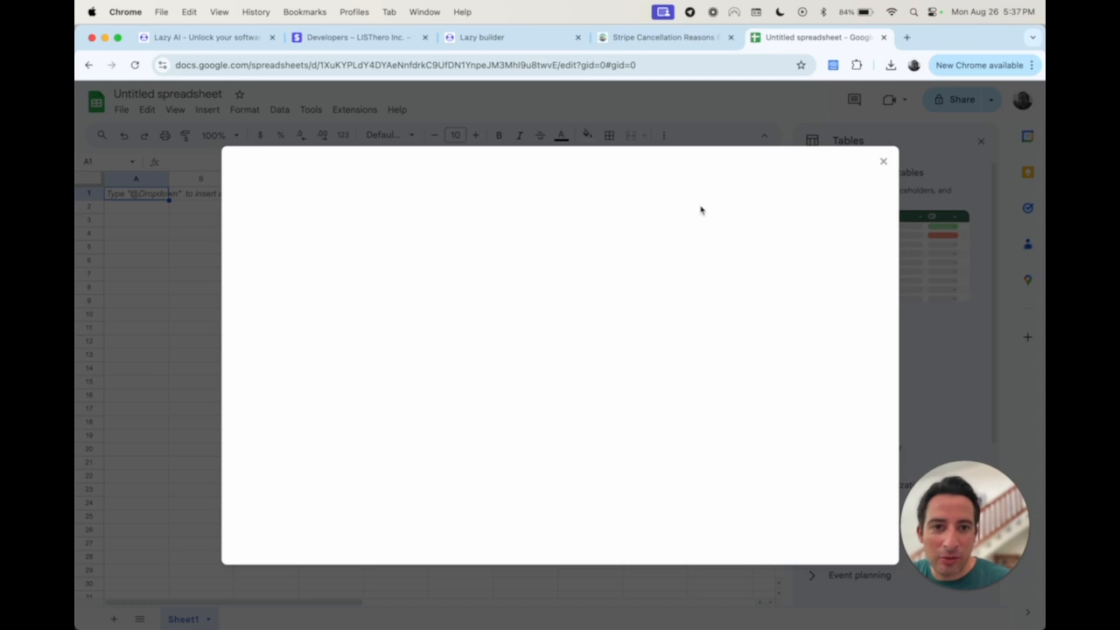
click(544, 215)
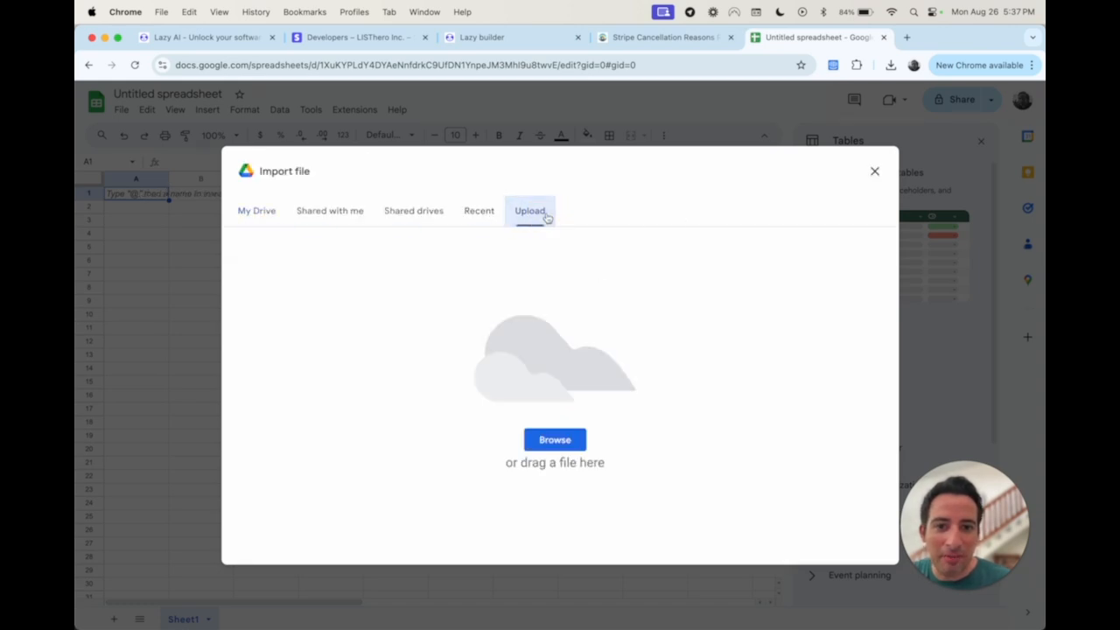
click(891, 67)
drag(775, 128, 570, 293)
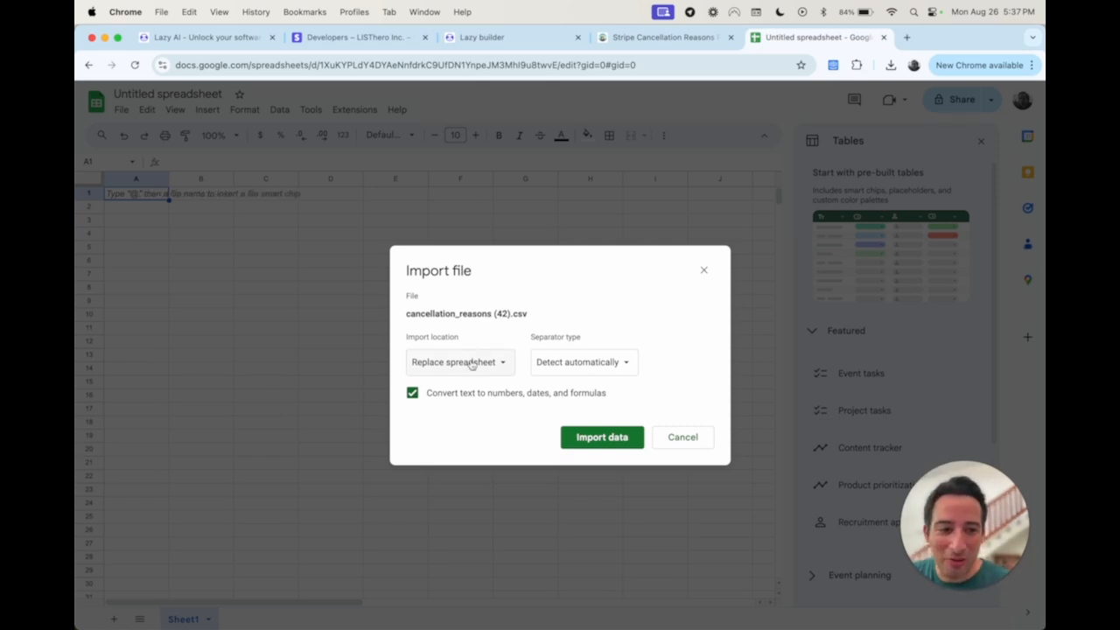
click(471, 362)
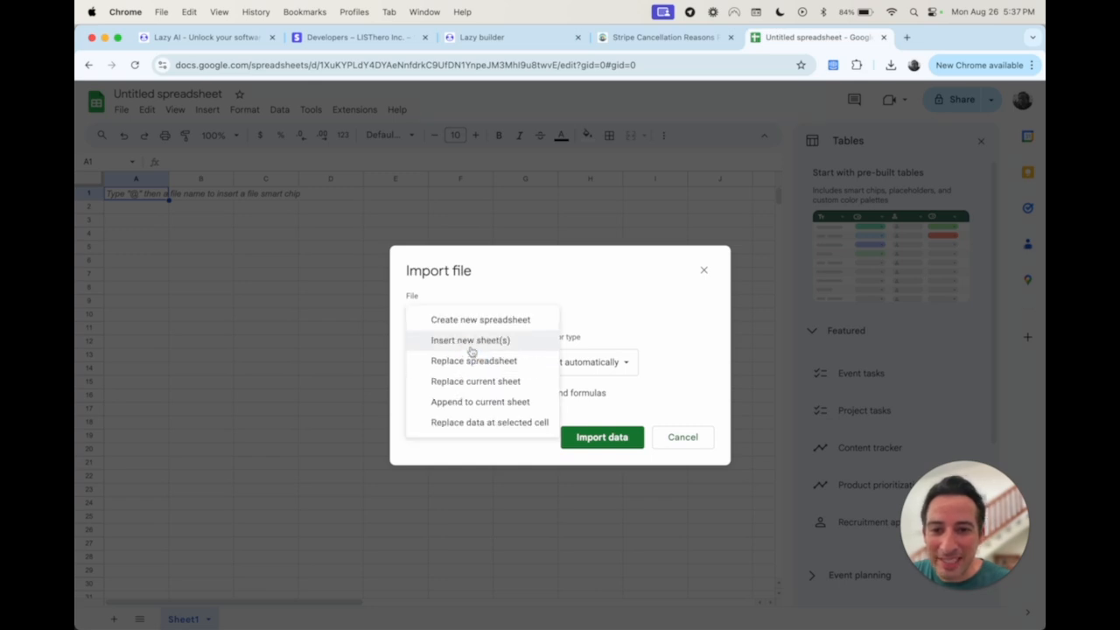
click(473, 360)
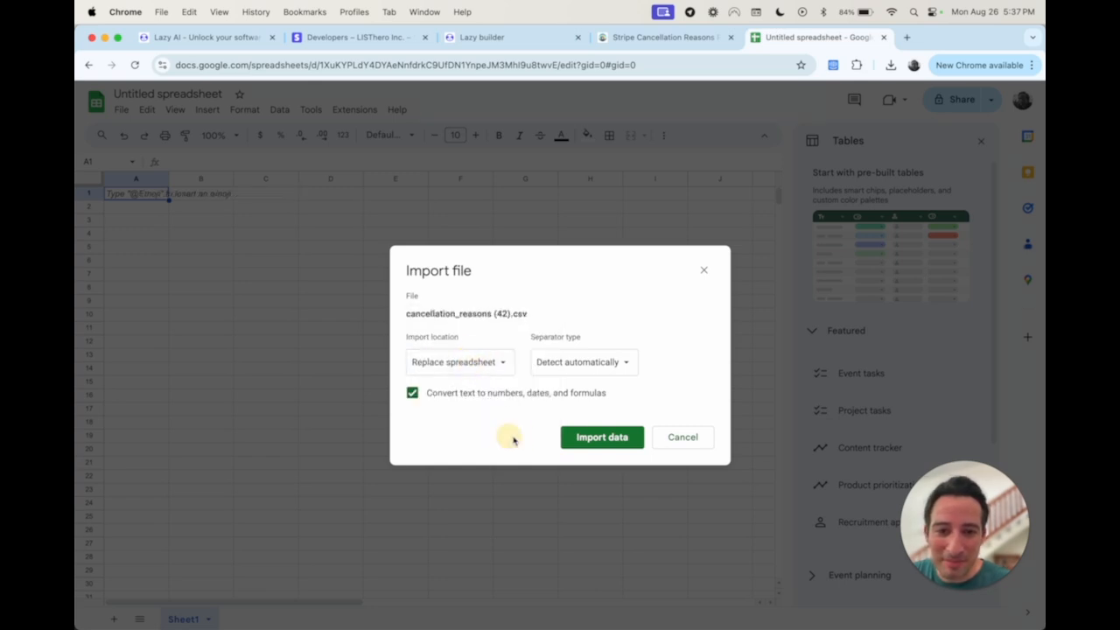
click(619, 437)
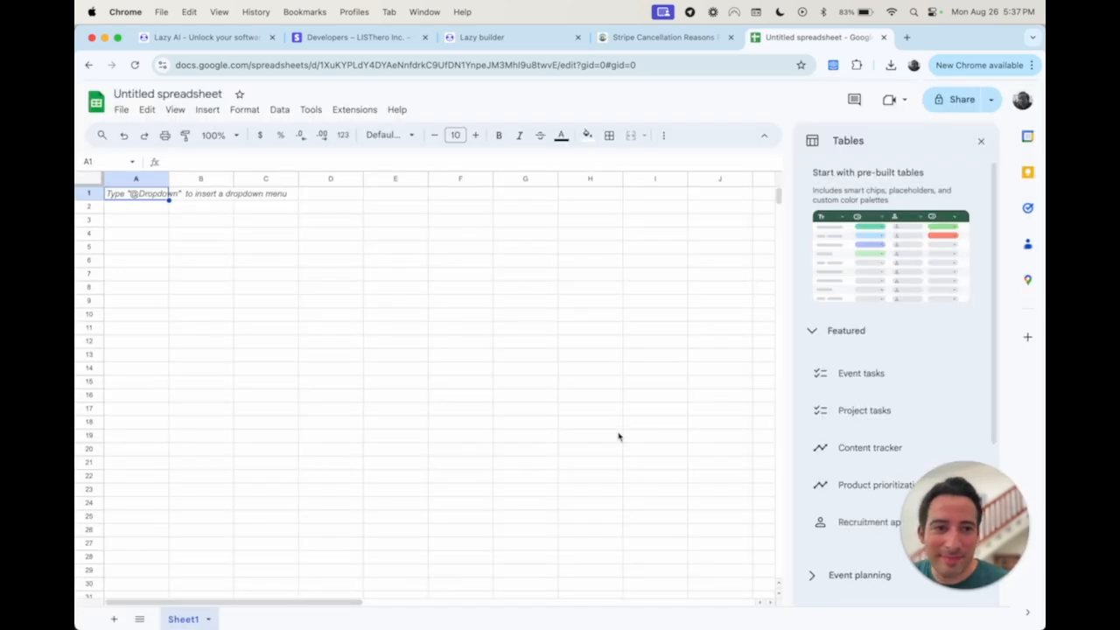
click(982, 142)
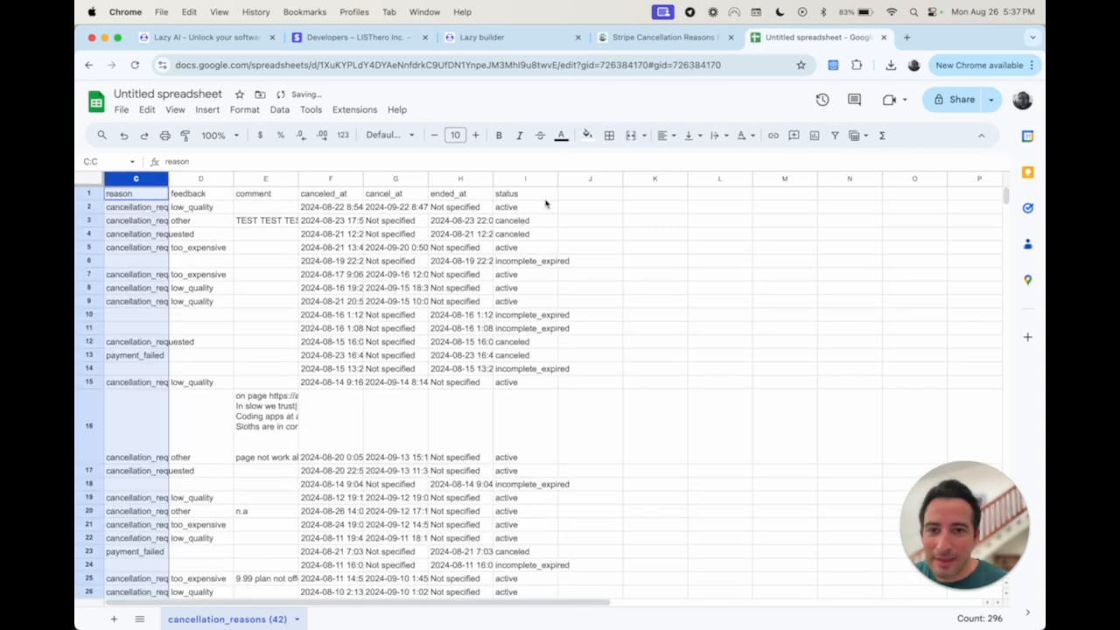
Select the whole cancellation reasons sheet and create a filter on its header row
click(544, 199)
click(663, 204)
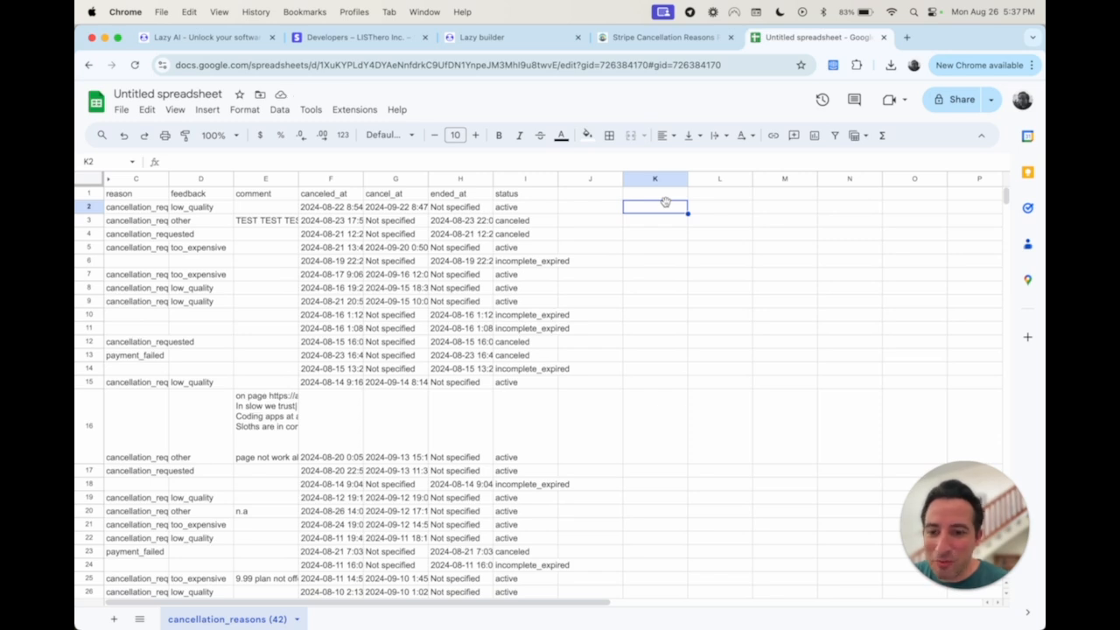
key(super+a)
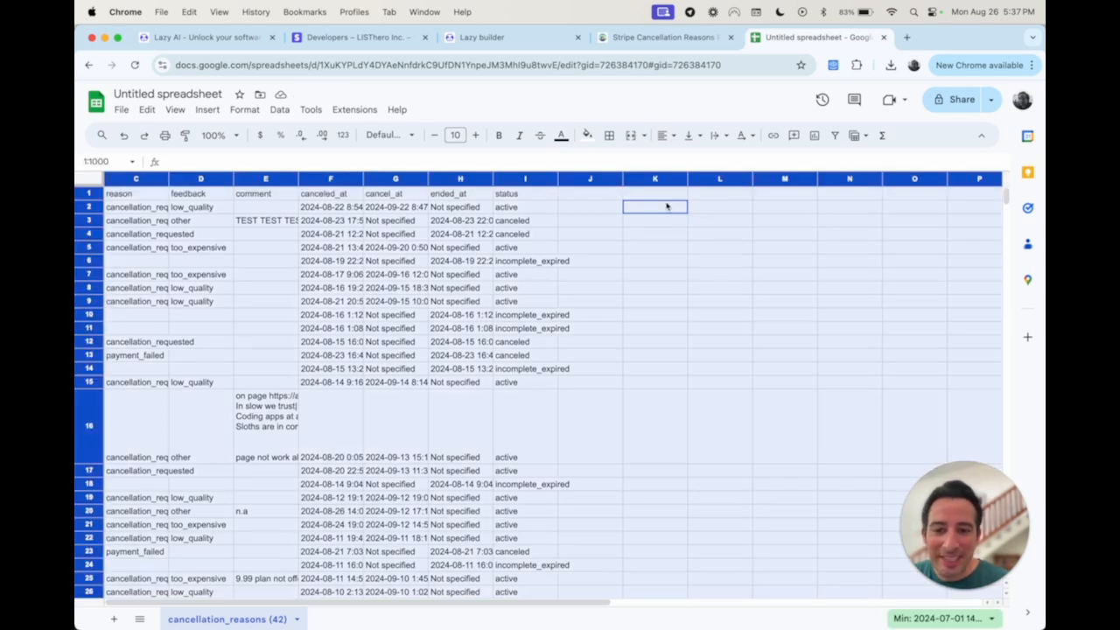
click(835, 135)
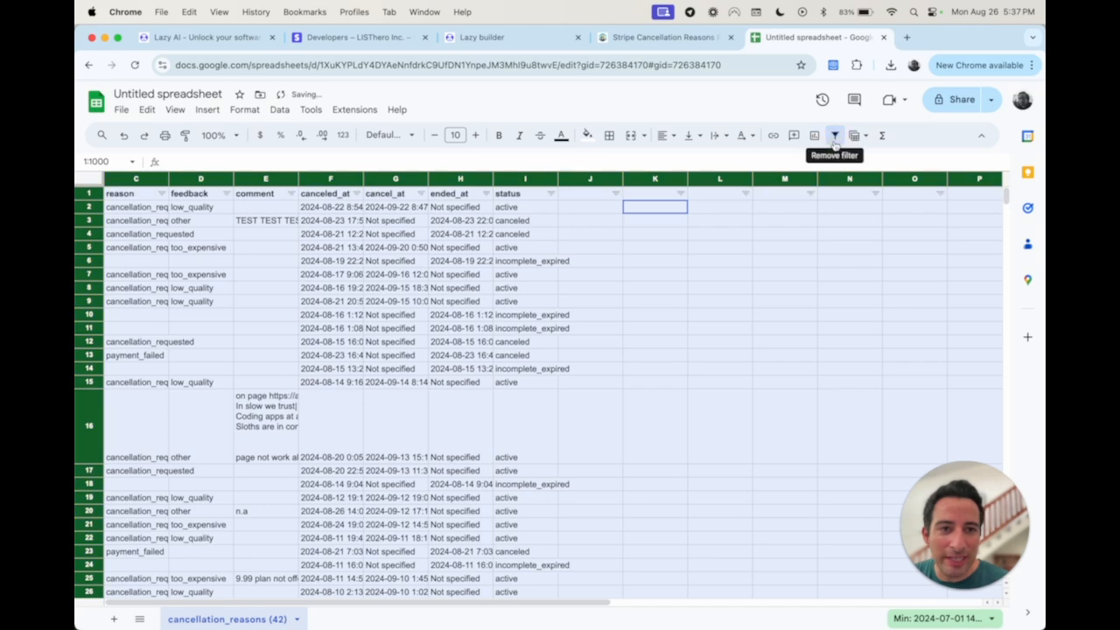
Fit all the sheet's columns to their contents, and reduce the column widths starting from the comment column
double_click(169, 179)
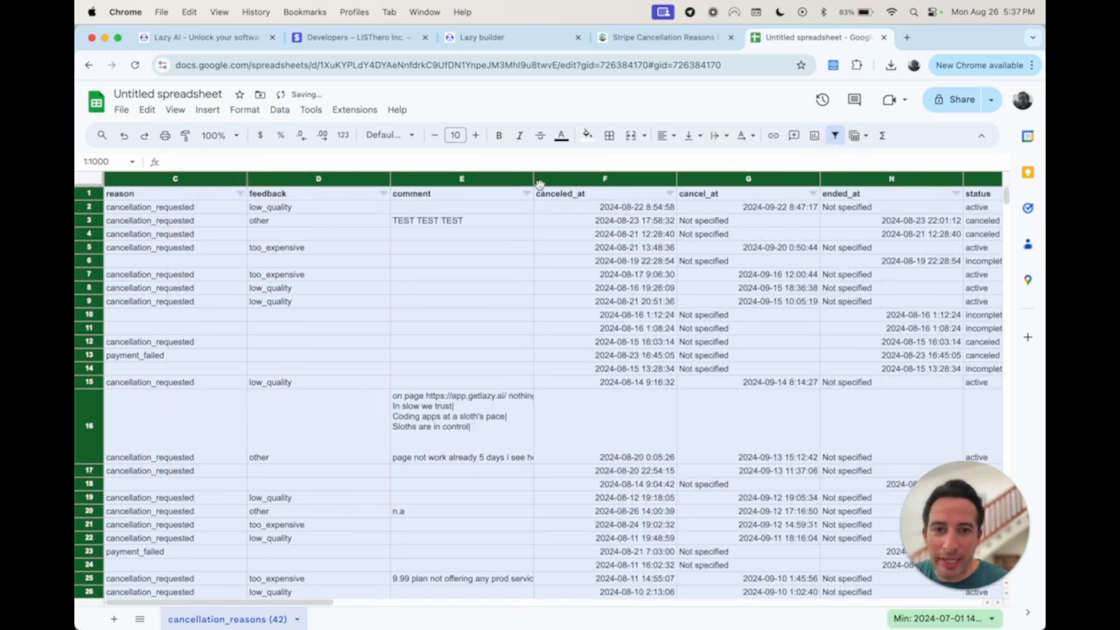
drag(533, 180, 464, 179)
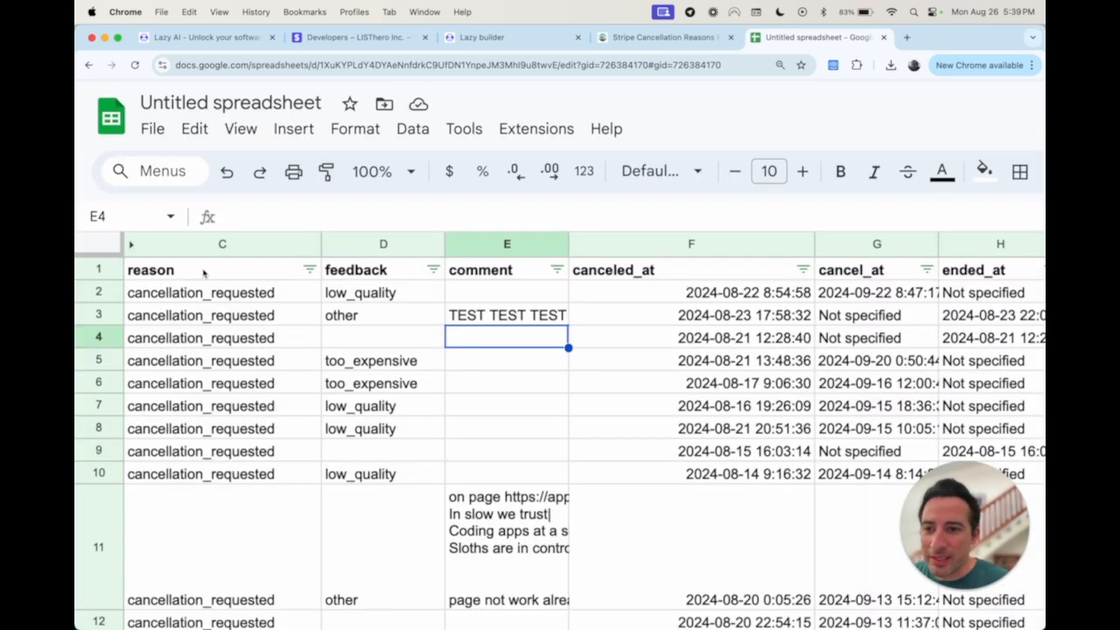
Examine the reason column and the values offered in its filter, leaving the filter unchanged
click(201, 292)
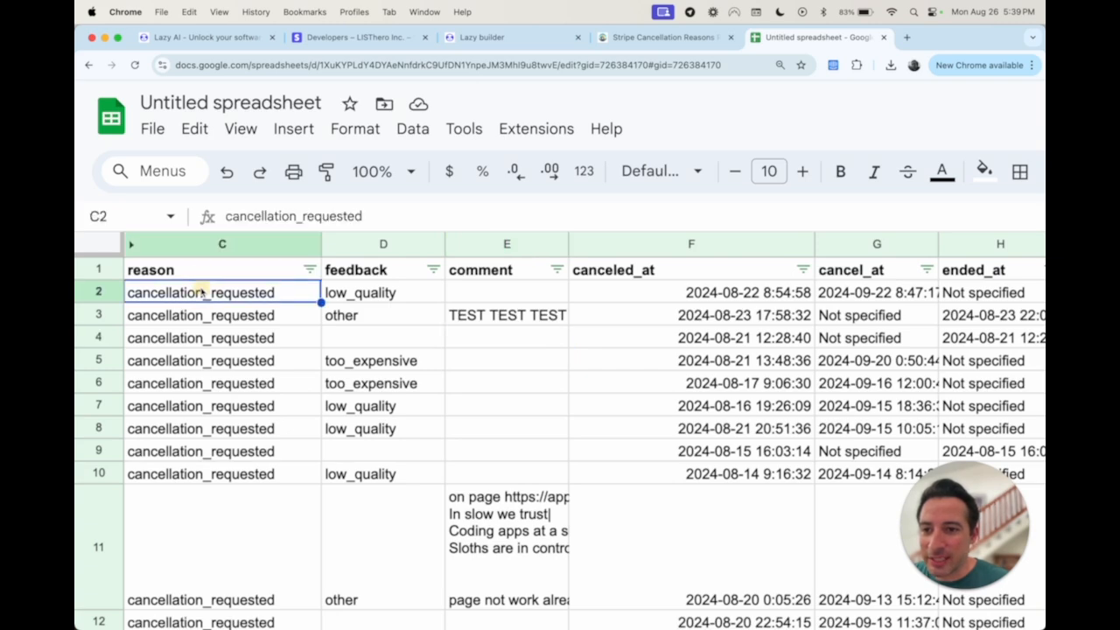
click(309, 270)
scroll(385, 459, down, 2)
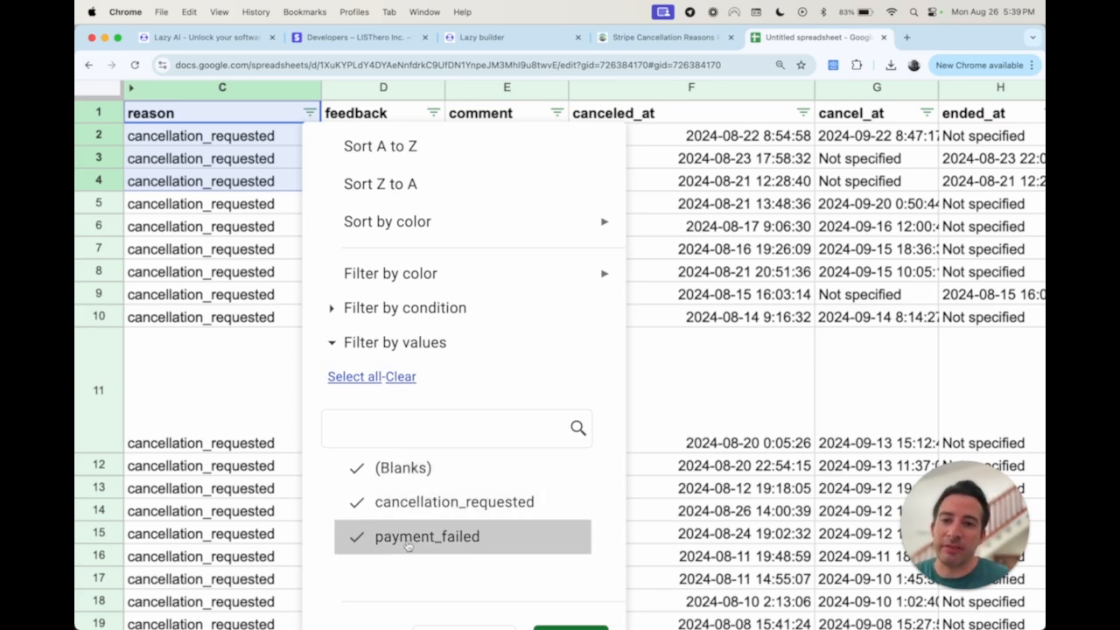
scroll(408, 545, up, 2)
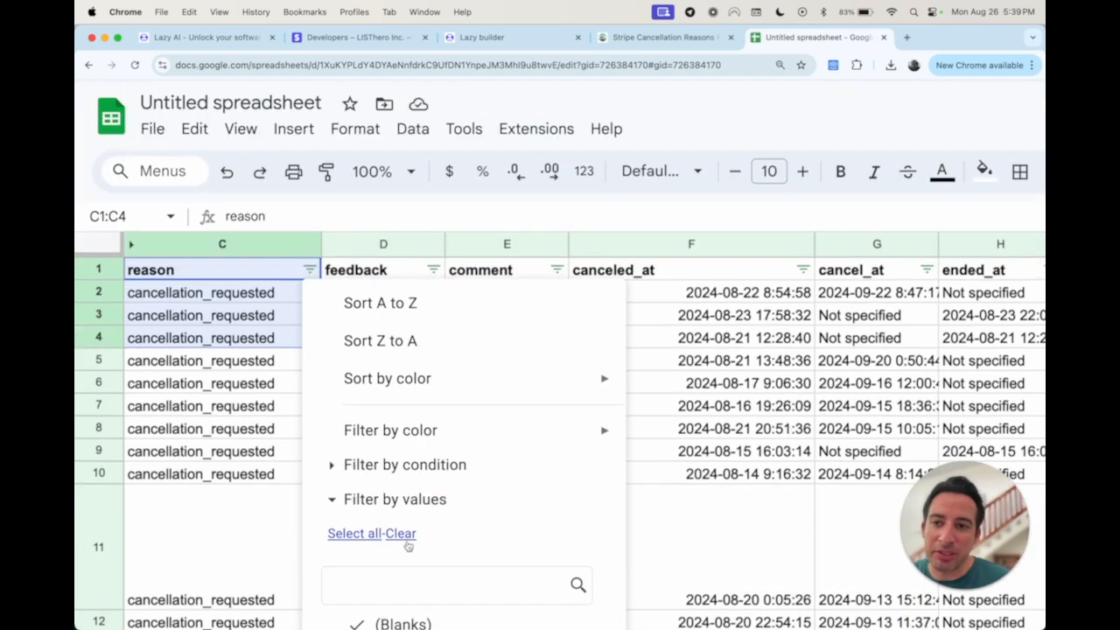
click(238, 399)
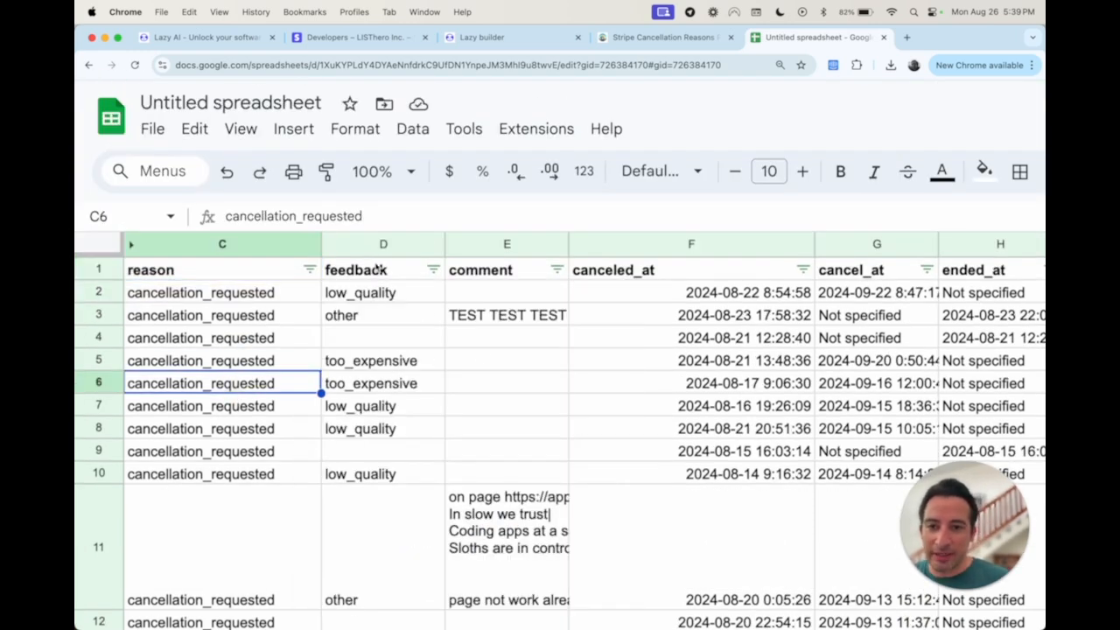
Examine the entries in the feedback and comment columns of the cancellation reasons sheet
click(378, 249)
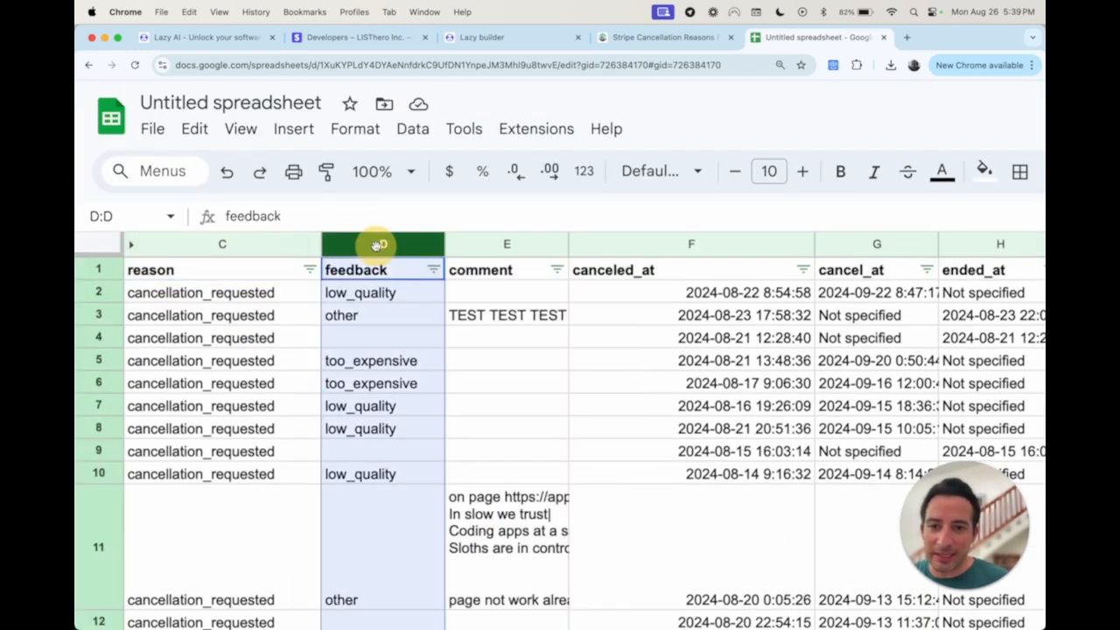
click(388, 319)
click(500, 296)
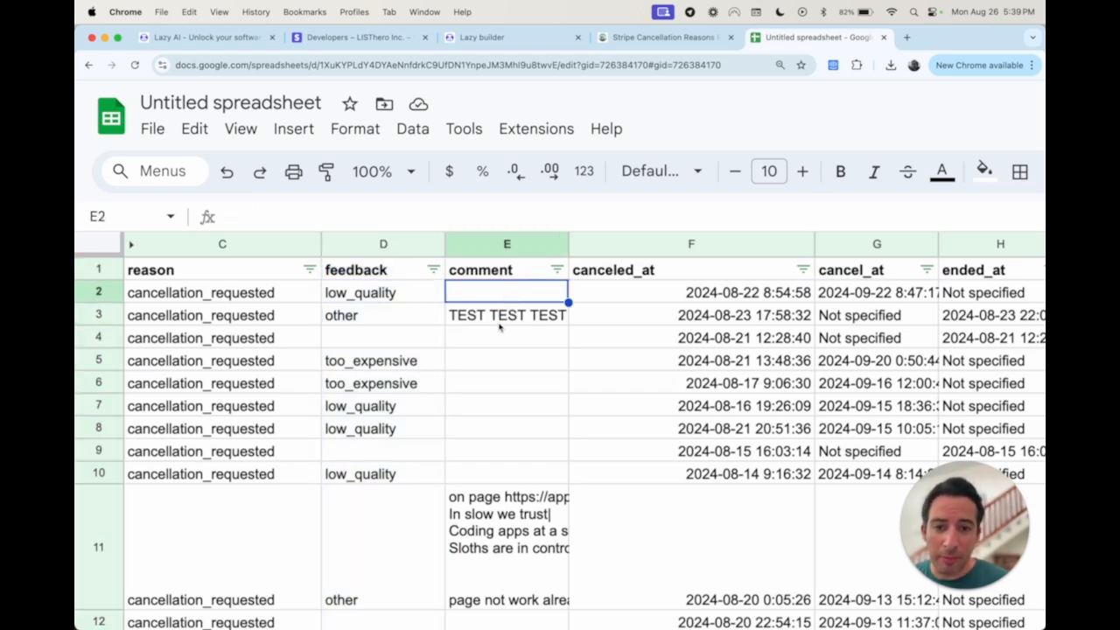
click(501, 320)
Compare the canceled_at, cancel_at and ended_at values of a single cancellation row
scroll(557, 448, right, 2)
scroll(557, 448, right, 5)
scroll(557, 448, left, 2)
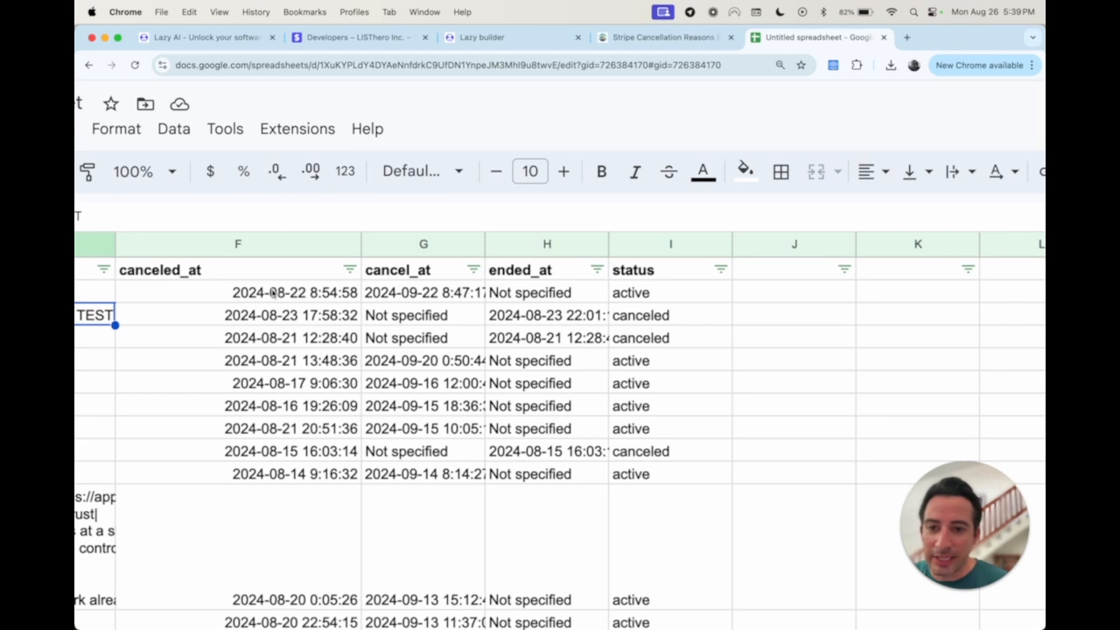
click(278, 390)
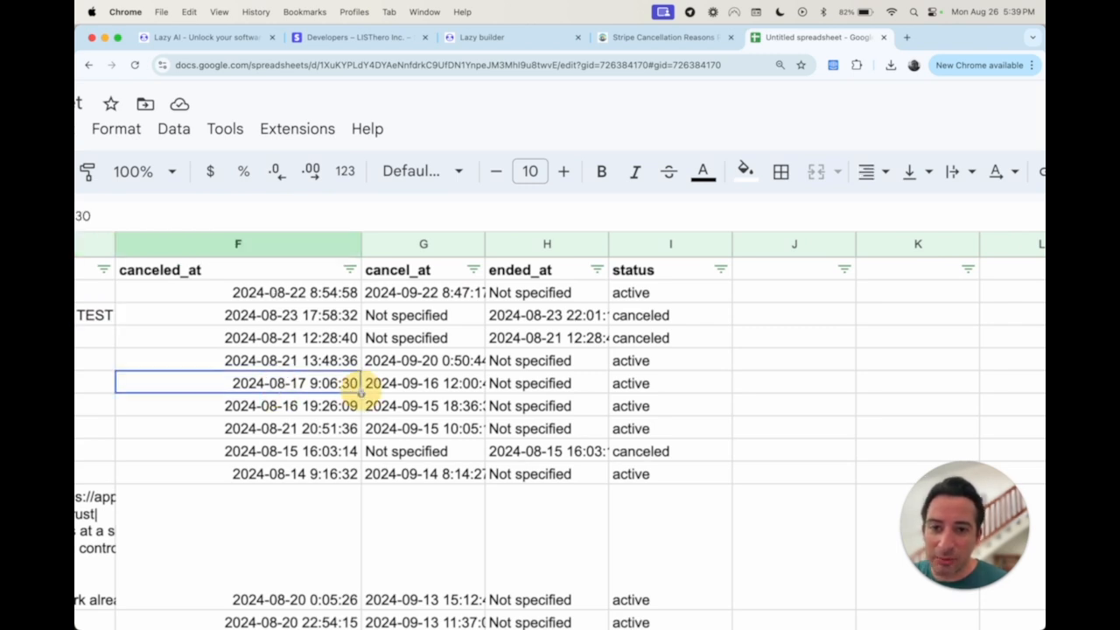
click(429, 384)
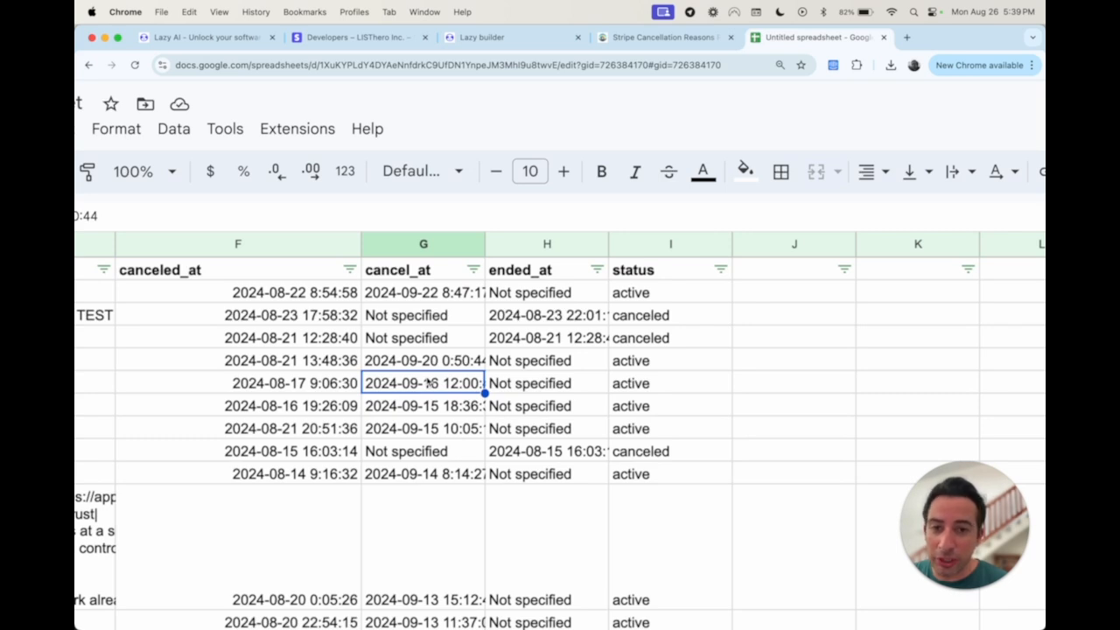
click(538, 383)
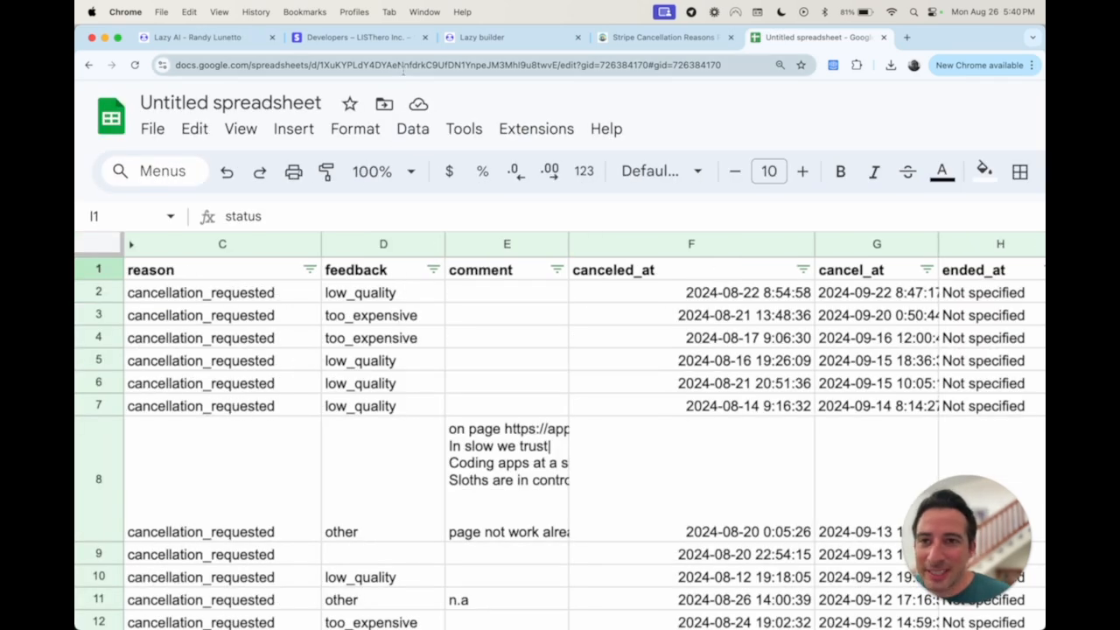
Switch to the Lazy builder page of the Stripe Cancellation Reasons Report app and open the help chat
click(491, 40)
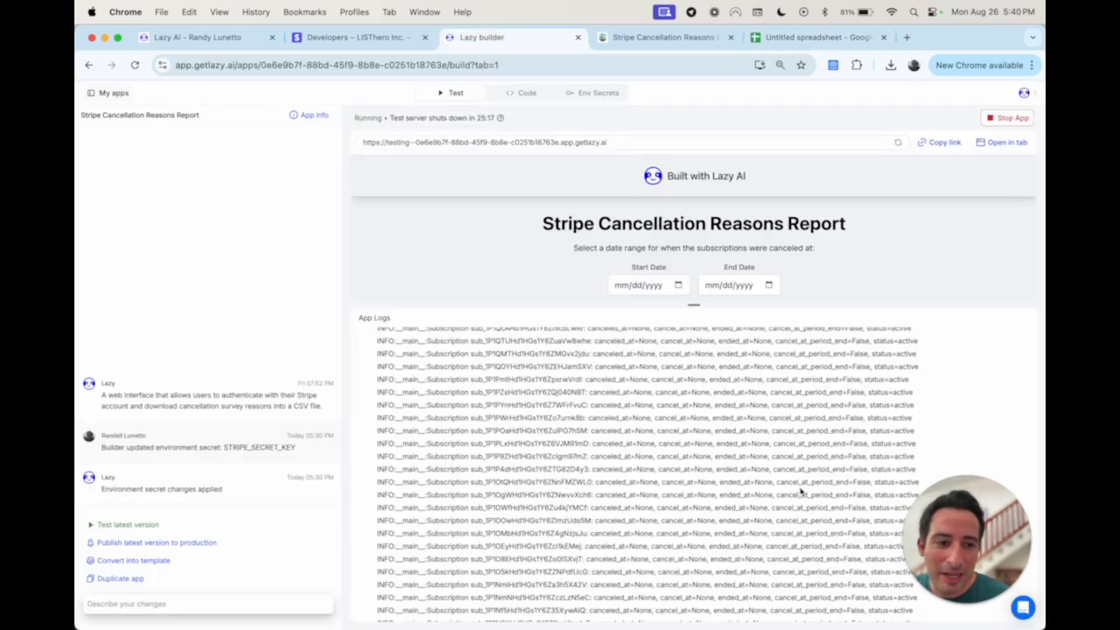
click(1023, 608)
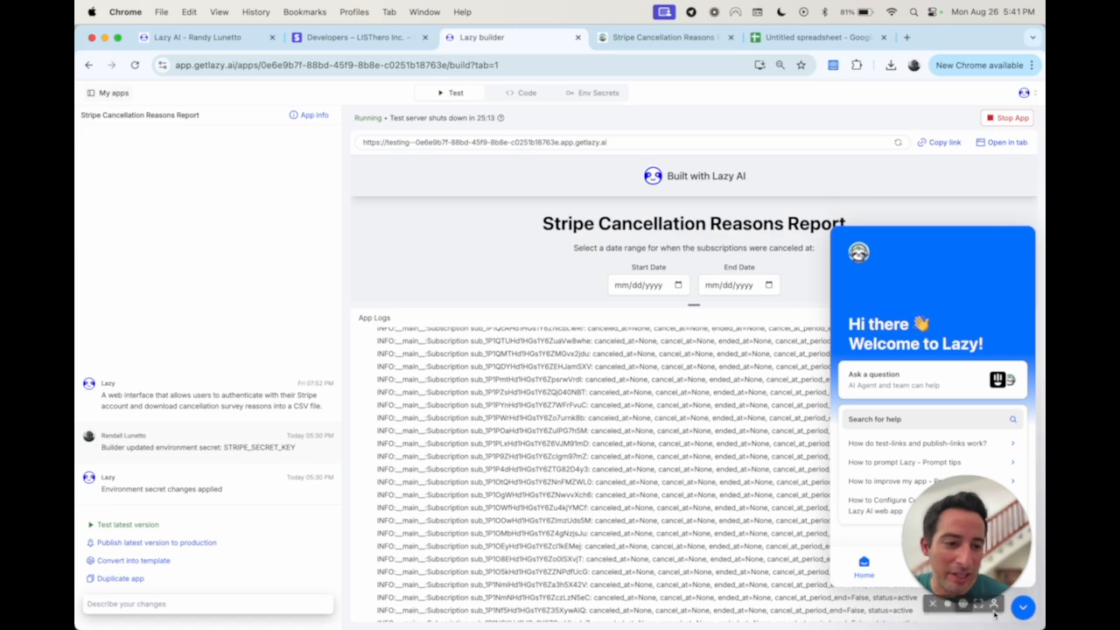